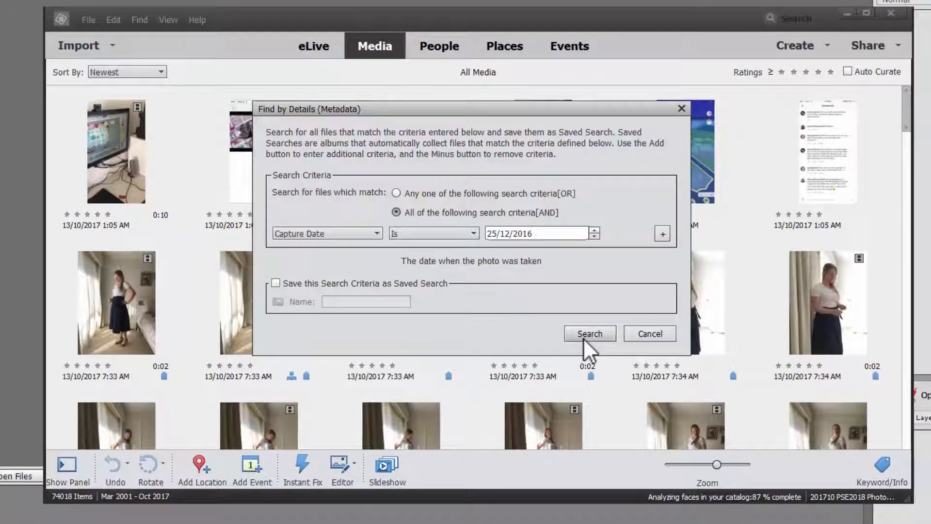
Step: Search the photo catalog for all files with a capture date of 25/12/2016
{"action": "left_click", "coordinate": [583, 338]}
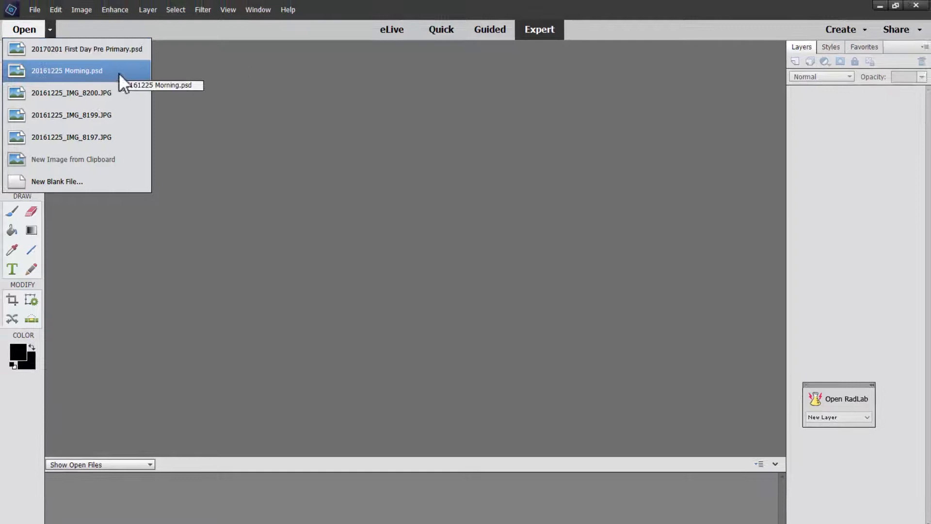
Step: Open Dec Daily Template.psd from the 2016 Christmas folder
{"action": "left_click", "coordinate": [29, 30]}
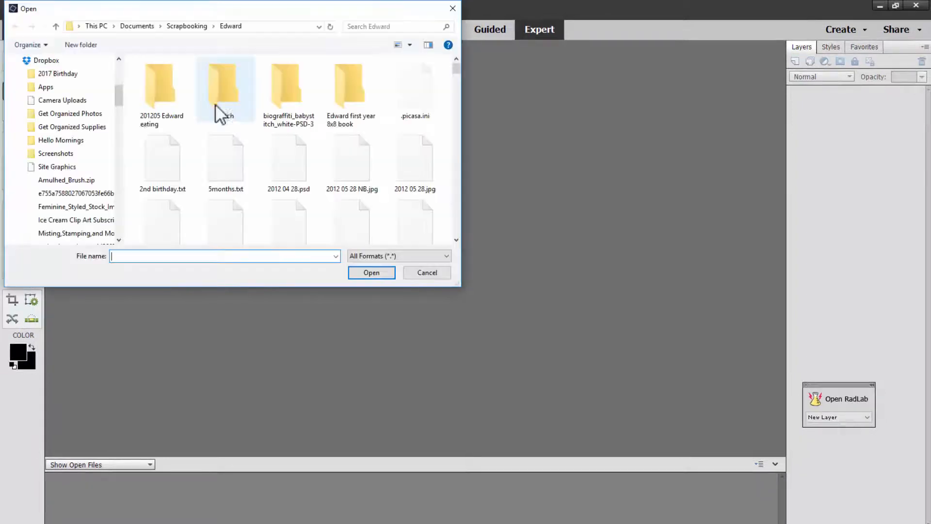
{"action": "left_click_drag", "start_coordinate": [120, 176], "coordinate": [120, 65]}
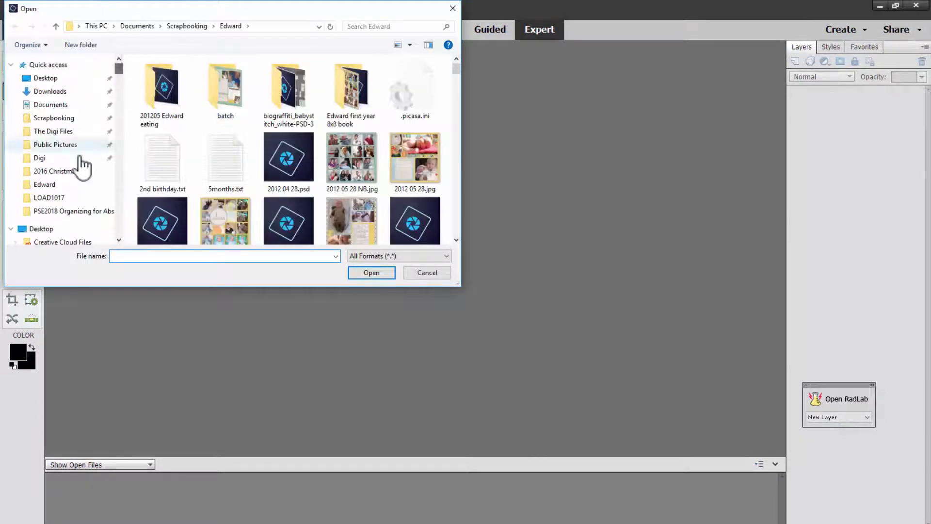
{"action": "left_click", "coordinate": [72, 170]}
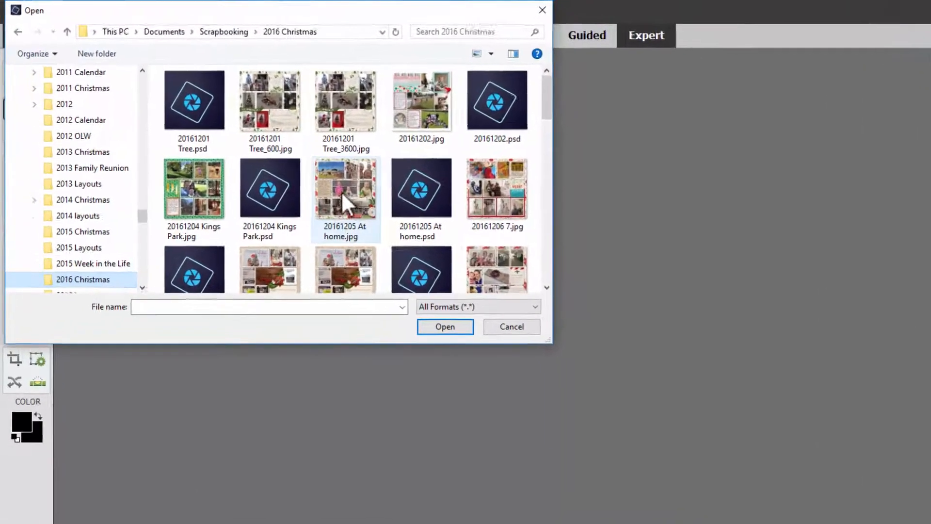
{"action": "left_click", "coordinate": [341, 191]}
{"action": "scroll", "coordinate": [343, 205], "scroll_direction": "down", "scroll_amount": 5}
{"action": "double_click", "coordinate": [475, 184]}
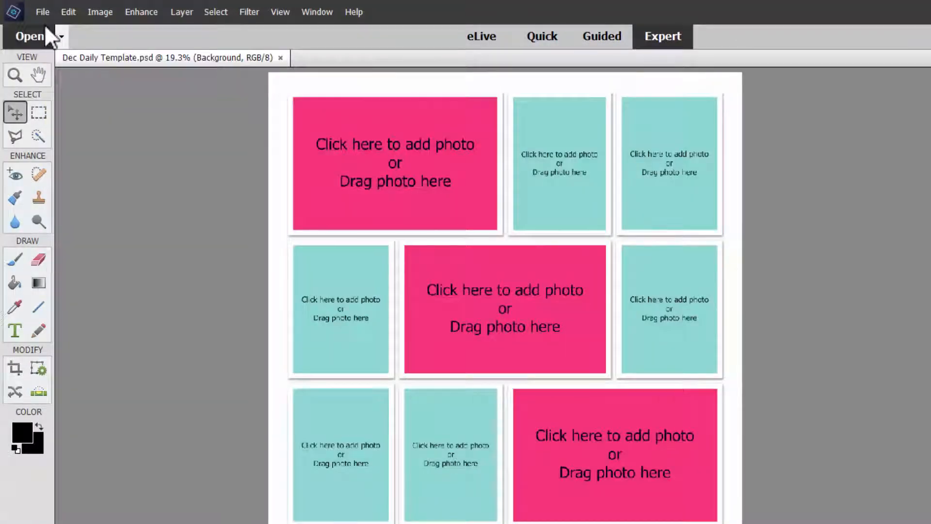
Step: Save a copy of the template as the Photoshop file "20161225 Exchanging Gifts" in the 2016 Christmas folder
{"action": "left_click", "coordinate": [45, 27]}
{"action": "key", "text": "Escape"}
{"action": "left_click", "coordinate": [46, 15]}
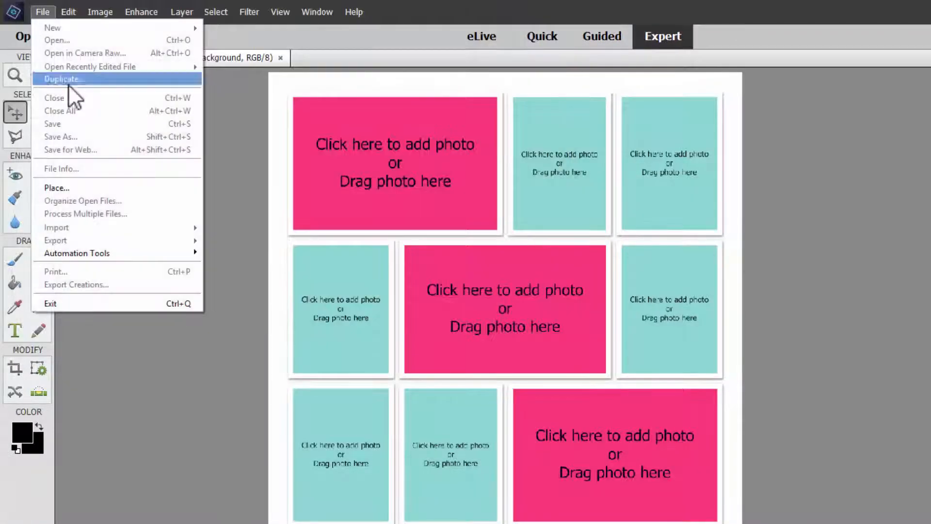
{"action": "left_click", "coordinate": [225, 162]}
{"action": "left_click", "coordinate": [47, 16]}
{"action": "left_click", "coordinate": [78, 138]}
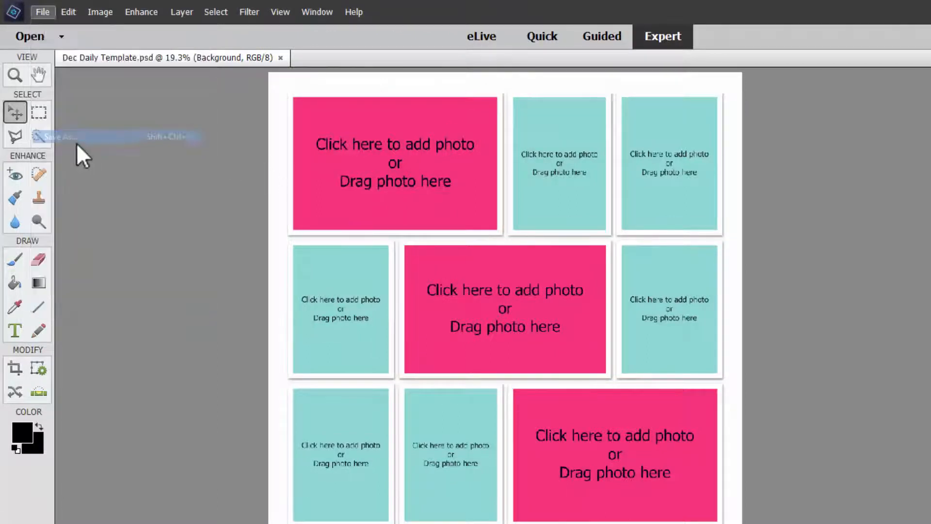
{"action": "type", "text": "20161225 Openi"}
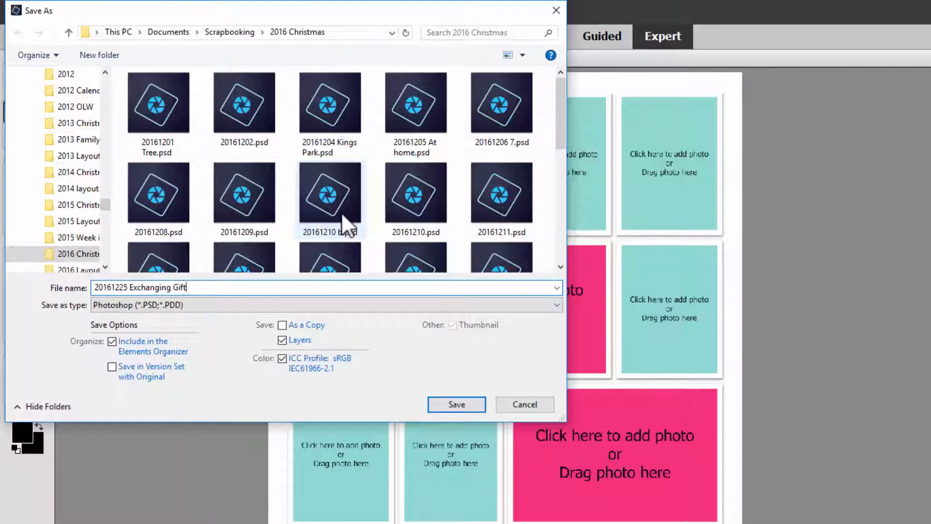
{"action": "type", "text": "s"}
{"action": "key", "text": "Return"}
Step: Add journaling text over the top row's middle frame, starting "This year we had plenty of time to open our gifts before heading to"
{"action": "key", "text": "t"}
{"action": "left_click_drag", "start_coordinate": [517, 100], "coordinate": [598, 222]}
{"action": "key", "text": "ctrl+equal"}
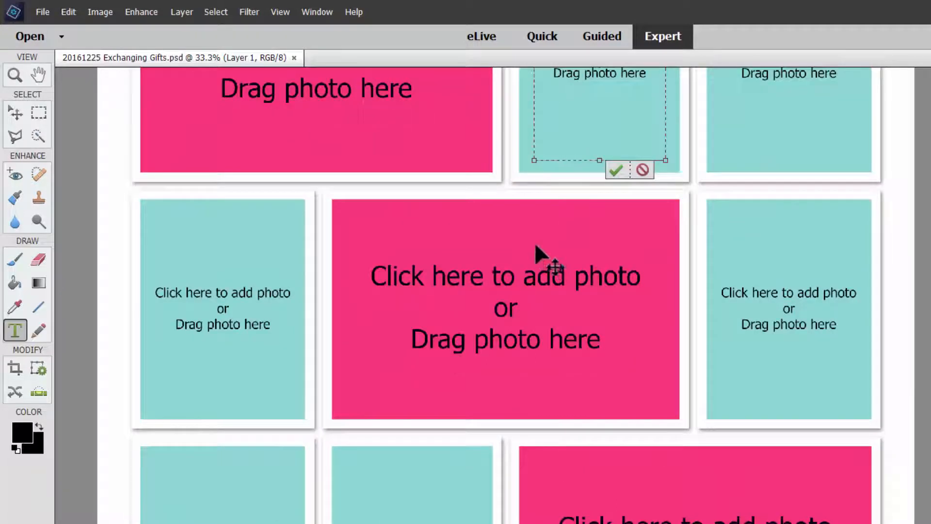
{"action": "scroll", "coordinate": [535, 246], "scroll_direction": "up", "scroll_amount": 3}
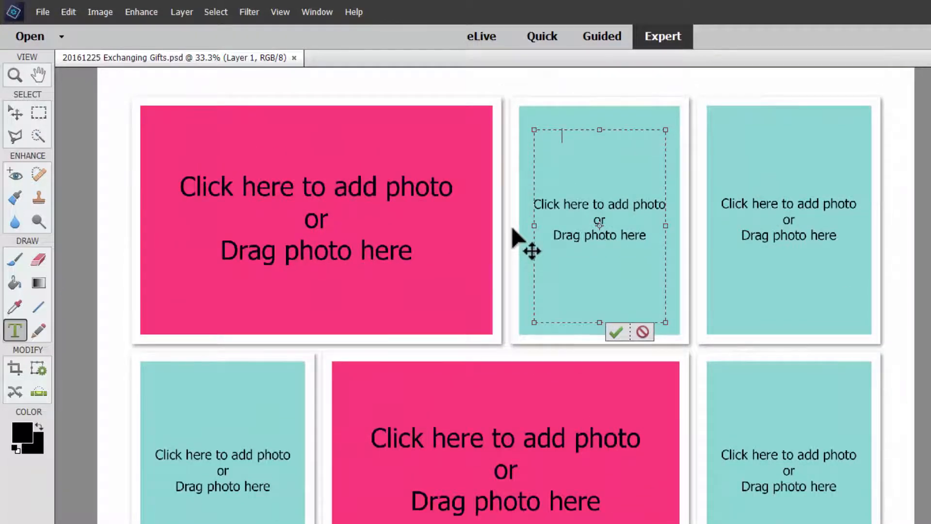
{"action": "key", "text": "ctrl+Return"}
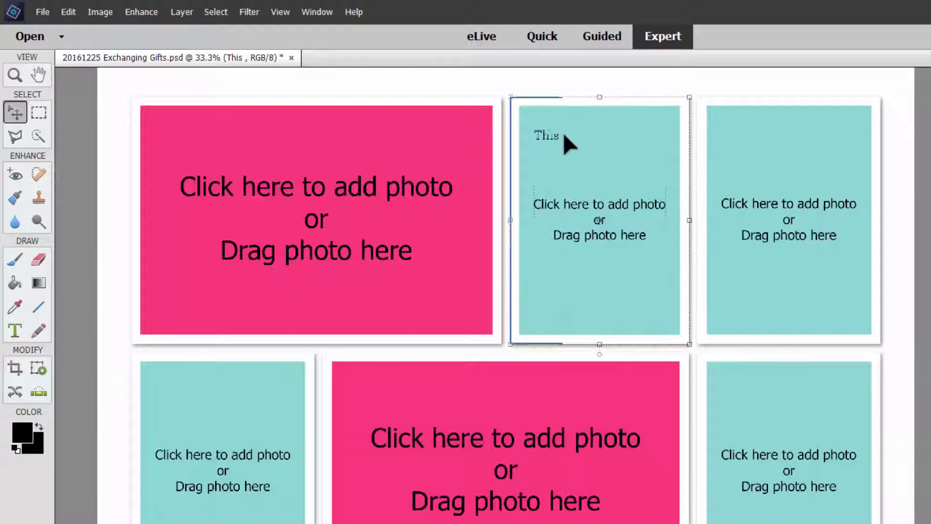
{"action": "double_click", "coordinate": [552, 136]}
{"action": "type", "text": "year we had"}
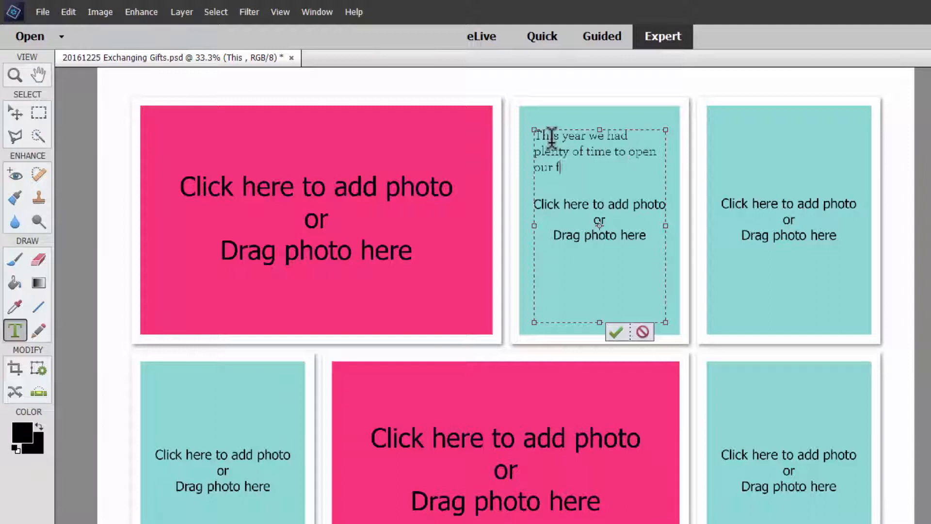
{"action": "type", "text": "e heading to the Okely's for lunch."}
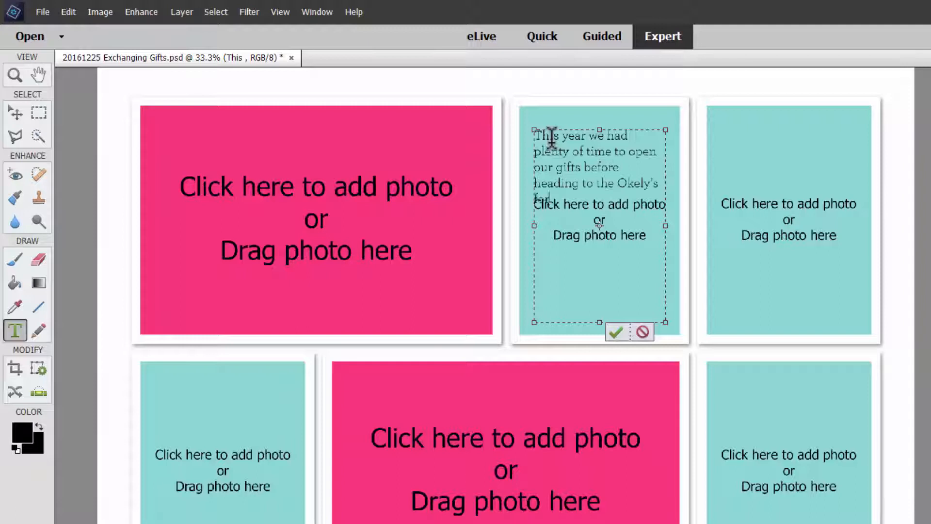
{"action": "left_click", "coordinate": [613, 335]}
Step: Switch to Elements Organizer, browse the family portraits by the Christmas tree and open 20161225_IMG_8207.JPG in the Photoshop Elements Editor
{"action": "key", "text": "alt+Tab"}
{"action": "scroll", "coordinate": [405, 300], "scroll_direction": "down", "scroll_amount": 3}
{"action": "double_click", "coordinate": [637, 413]}
{"action": "key", "text": "Right"}
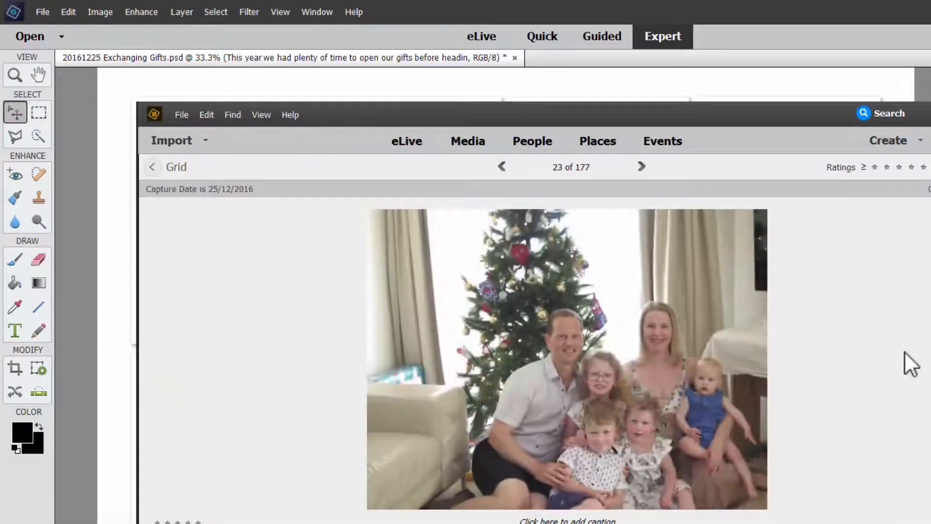
{"action": "key", "text": "Right"}
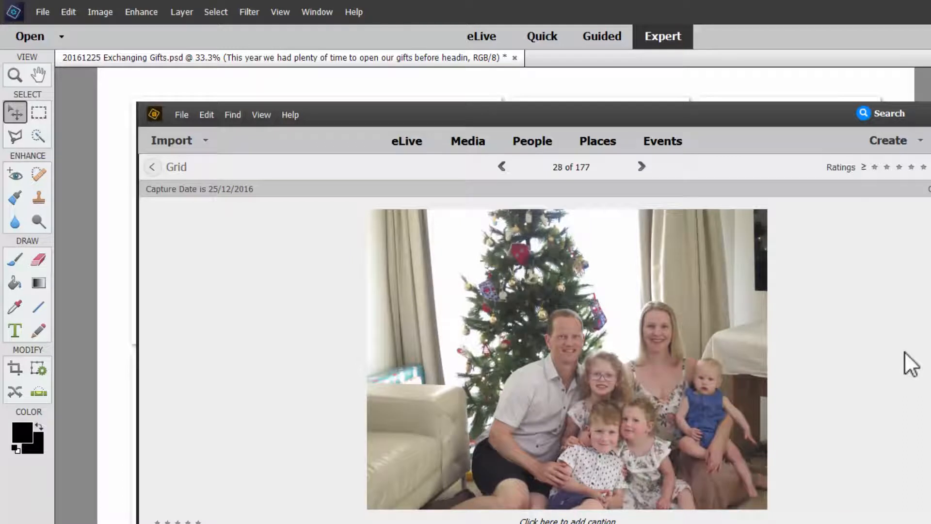
{"action": "key", "text": "Right"}
{"action": "key", "text": "Right"}
{"action": "key", "text": "Right"}
{"action": "key", "text": "Left"}
{"action": "key", "text": "Left"}
{"action": "key", "text": "Right"}
{"action": "key", "text": "Right"}
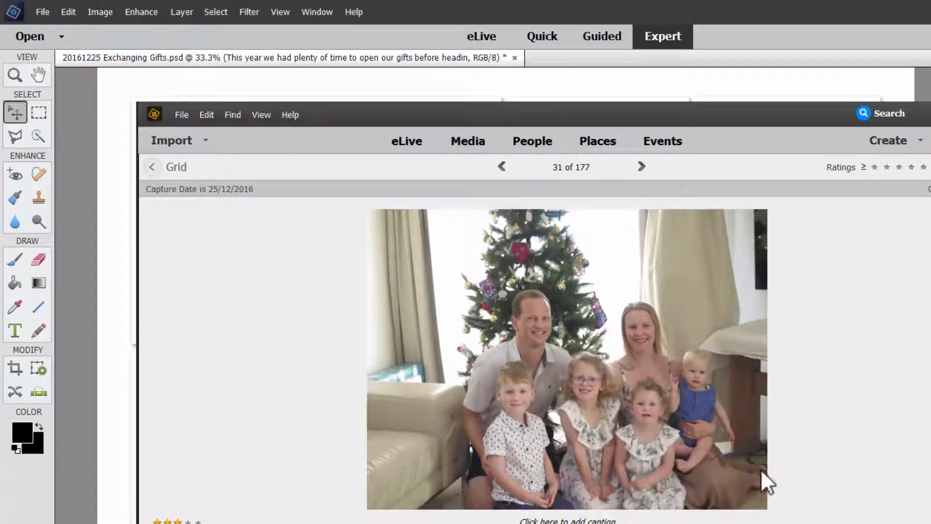
{"action": "right_click", "coordinate": [727, 473]}
{"action": "left_click", "coordinate": [763, 152]}
Step: Switch back to Elements Organizer, return to the photo grid and filter it to ratings of one star or higher
{"action": "key", "text": "alt+Tab"}
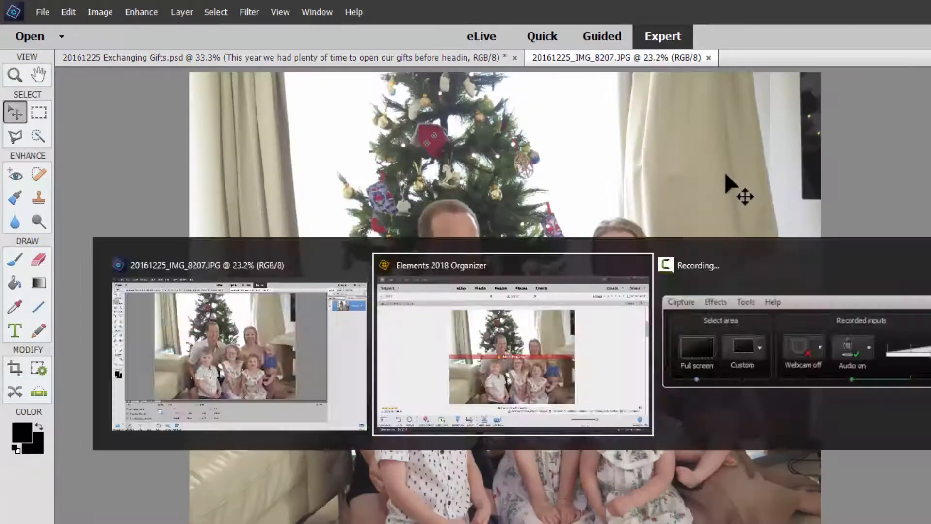
{"action": "left_click", "coordinate": [173, 166]}
{"action": "left_click", "coordinate": [344, 418]}
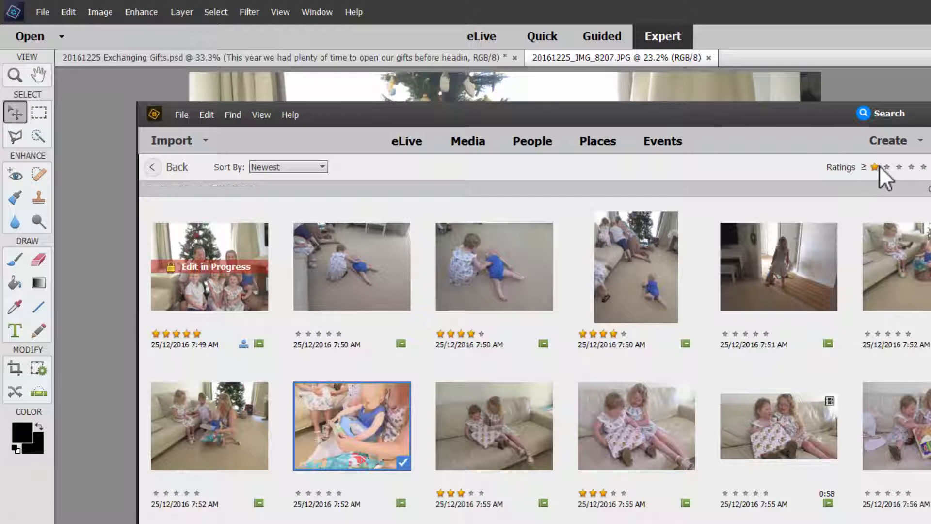
Step: Select the rated photos from the 7:50 AM shot through the 10:08 AM dining table shot and open them in the Photoshop Elements Editor
{"action": "scroll", "coordinate": [759, 308], "scroll_direction": "down", "scroll_amount": 3}
{"action": "scroll", "coordinate": [762, 310], "scroll_direction": "up", "scroll_amount": 1}
{"action": "left_click", "coordinate": [777, 277]}
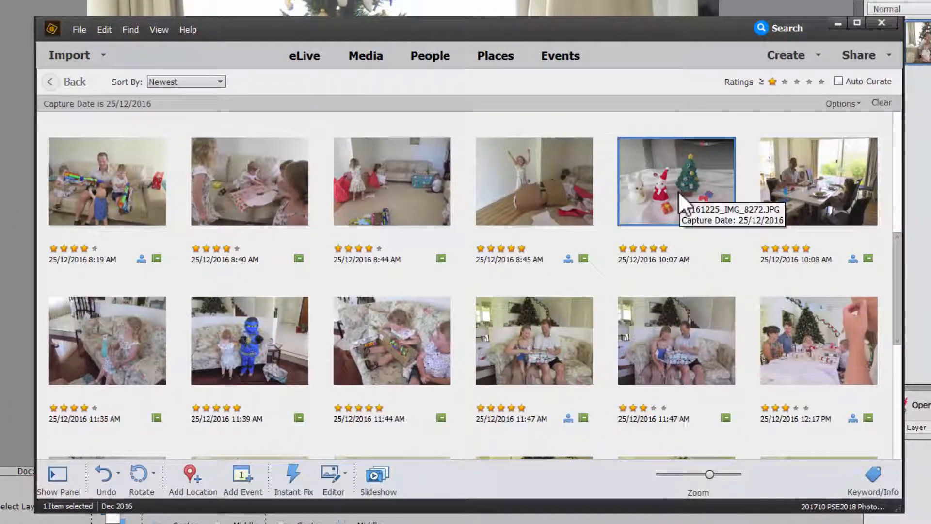
{"action": "scroll", "coordinate": [781, 219], "scroll_direction": "up", "scroll_amount": 1}
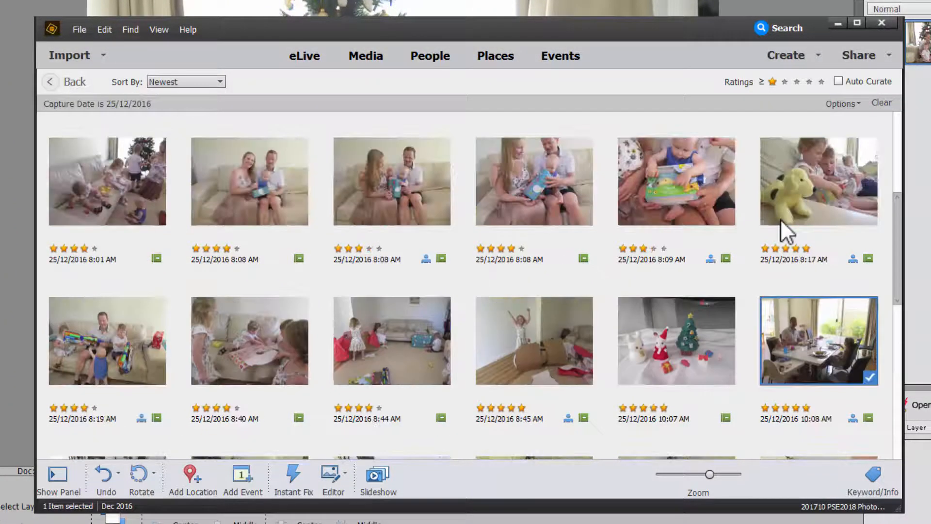
{"action": "scroll", "coordinate": [781, 219], "scroll_direction": "up", "scroll_amount": 1}
{"action": "scroll", "coordinate": [778, 222], "scroll_direction": "up", "scroll_amount": 1}
{"action": "left_click", "coordinate": [792, 192], "text": "shift"}
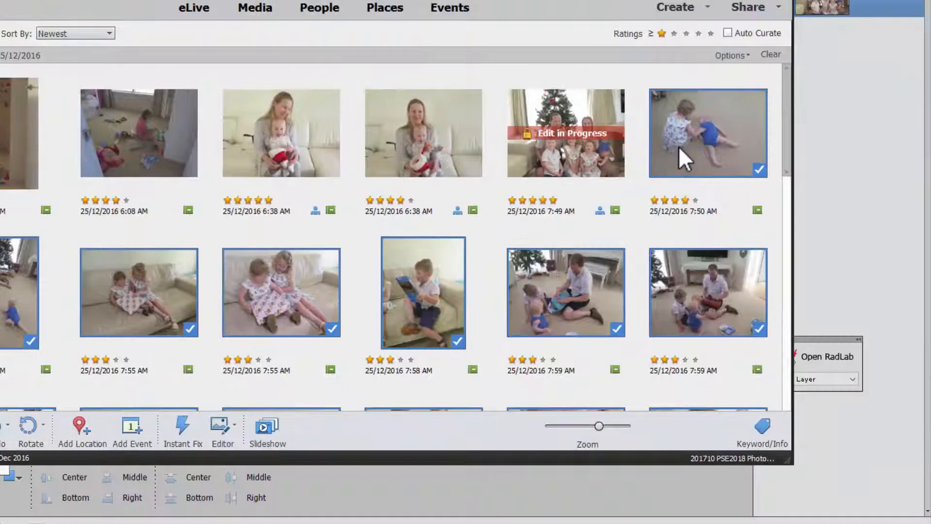
{"action": "right_click", "coordinate": [713, 164]}
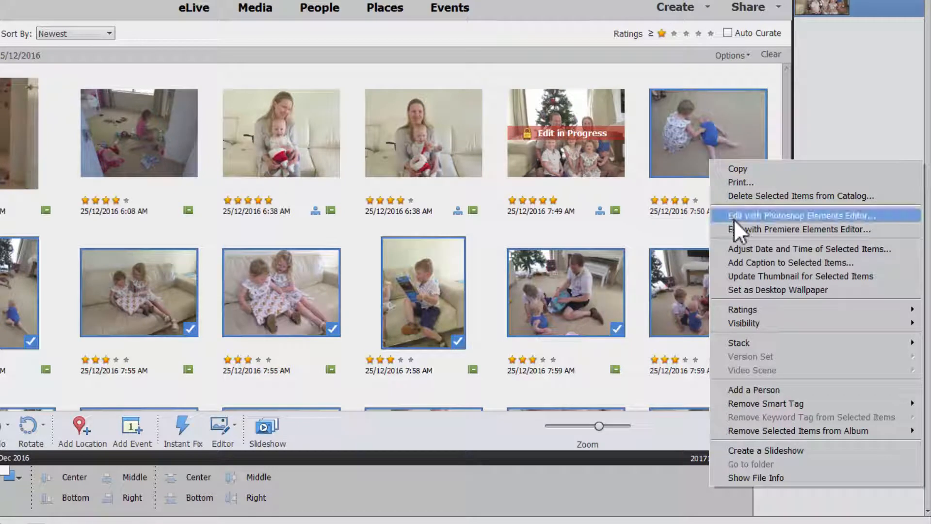
{"action": "left_click", "coordinate": [735, 219]}
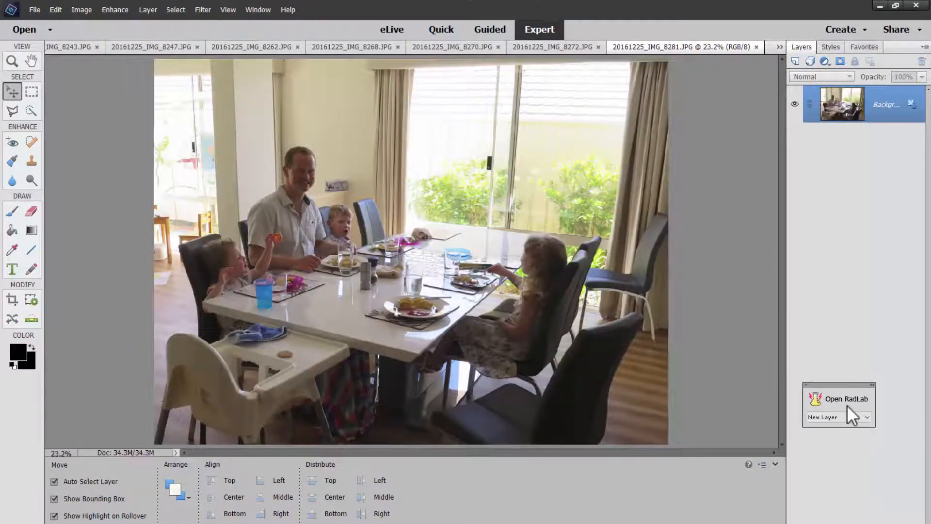
Step: Examine the dining table photo 20161225_IMG_8281.JPG up close and open RadLab for it
{"action": "key", "text": "ctrl+plus"}
{"action": "key", "text": "ctrl+plus"}
{"action": "key", "text": "ctrl+plus"}
{"action": "key", "text": "ctrl+plus"}
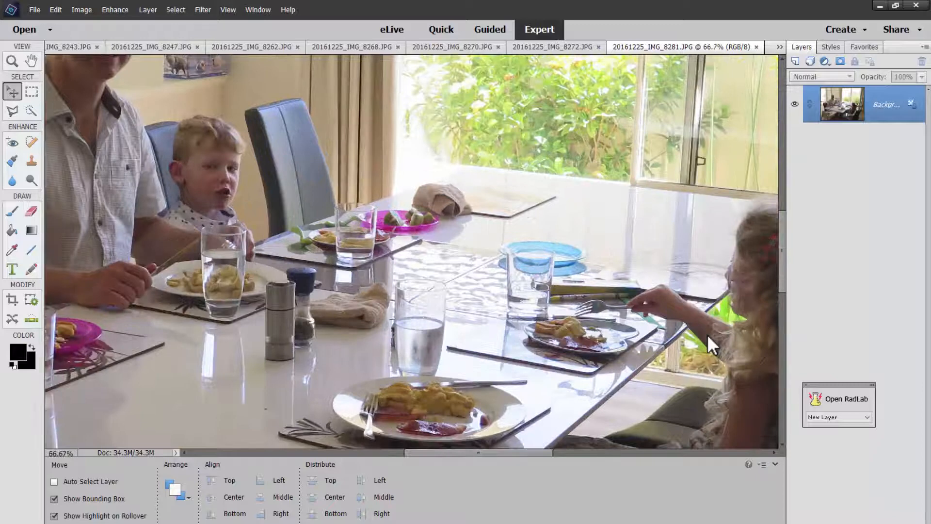
{"action": "key", "text": "ctrl+minus"}
{"action": "key", "text": "ctrl+minus"}
{"action": "key", "text": "ctrl+minus"}
{"action": "left_click", "coordinate": [837, 401]}
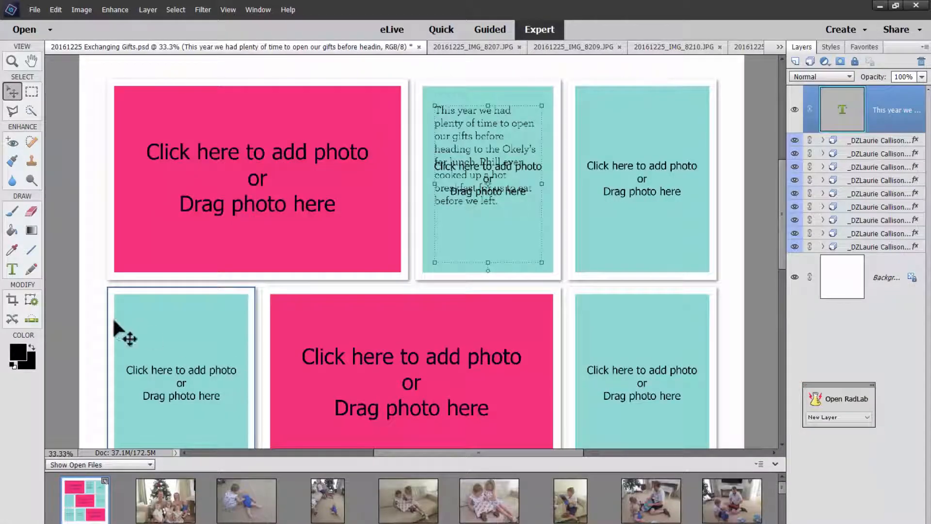
Step: Fill the top row's frames with the family portrait, crawling baby and playing children photos, moving the journaling to the second row's small right-hand frame
{"action": "left_click_drag", "start_coordinate": [165, 500], "coordinate": [252, 194]}
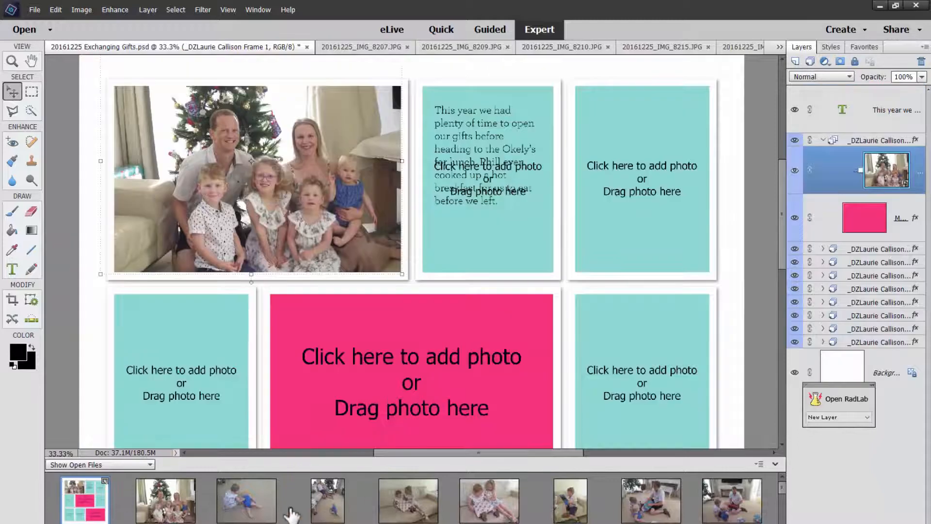
{"action": "left_click_drag", "start_coordinate": [330, 503], "coordinate": [511, 223]}
{"action": "left_click_drag", "start_coordinate": [483, 182], "coordinate": [646, 396]}
{"action": "left_click_drag", "start_coordinate": [264, 490], "coordinate": [630, 187]}
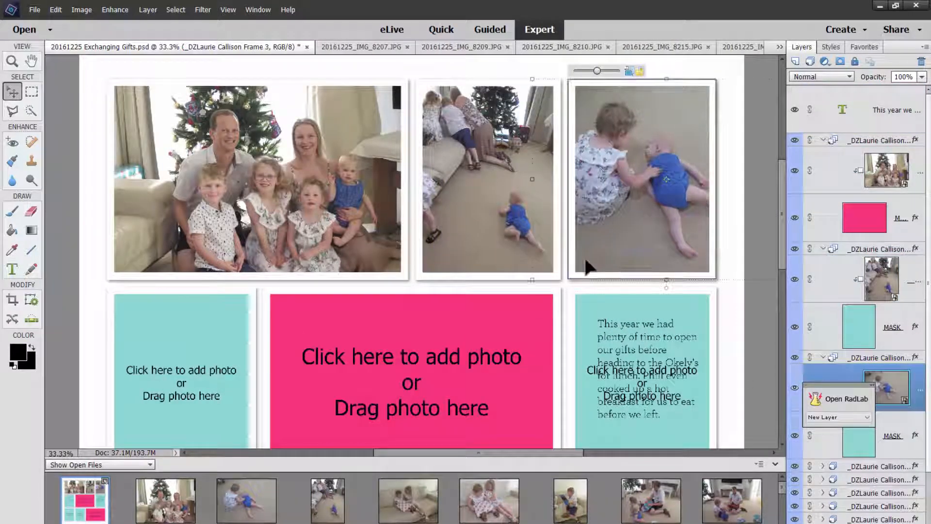
Step: Fill the second row's wide frame with the girls holding a wrapped gift and its left frame with the boy reading
{"action": "scroll", "coordinate": [615, 209], "scroll_direction": "down", "scroll_amount": 5}
{"action": "left_click_drag", "start_coordinate": [398, 511], "coordinate": [379, 208]}
{"action": "double_click", "coordinate": [511, 508]}
{"action": "double_click", "coordinate": [92, 505]}
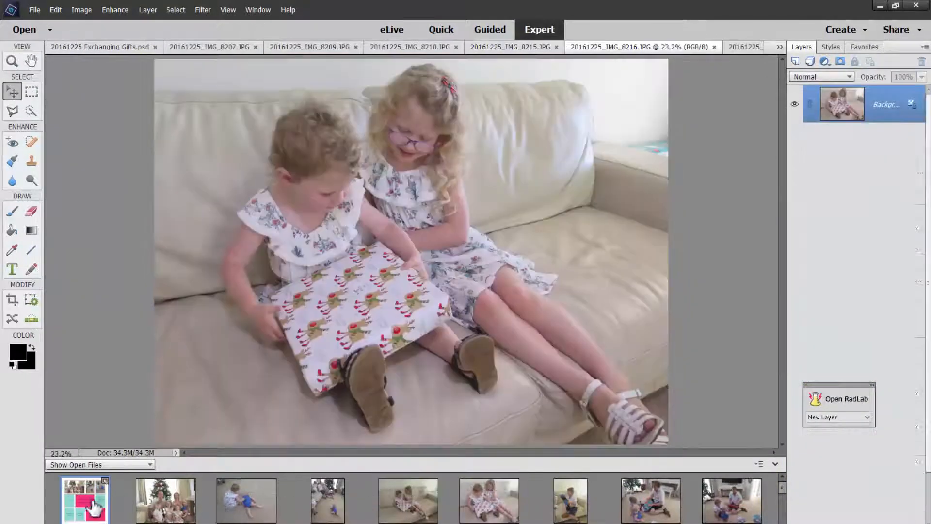
{"action": "left_click_drag", "start_coordinate": [475, 503], "coordinate": [439, 212]}
{"action": "left_click_drag", "start_coordinate": [571, 500], "coordinate": [202, 201]}
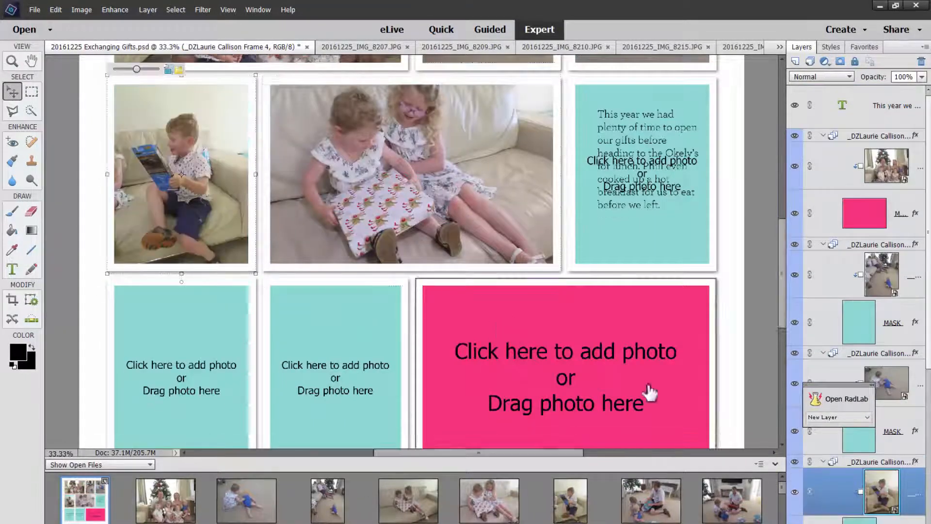
Step: Place photos of the man with the children in the bottom row's wide frame and the second row's right-hand frame
{"action": "scroll", "coordinate": [640, 381], "scroll_direction": "down", "scroll_amount": 4}
{"action": "double_click", "coordinate": [663, 511]}
{"action": "double_click", "coordinate": [88, 506]}
{"action": "left_click_drag", "start_coordinate": [727, 505], "coordinate": [567, 228]}
{"action": "scroll", "coordinate": [538, 504], "scroll_direction": "down", "scroll_amount": 2}
{"action": "scroll", "coordinate": [535, 505], "scroll_direction": "down", "scroll_amount": 1}
{"action": "scroll", "coordinate": [703, 499], "scroll_direction": "up", "scroll_amount": 3}
{"action": "left_click_drag", "start_coordinate": [663, 504], "coordinate": [665, 92]}
Step: Save the couch photo of the couple with the baby as 20161225_IMG_8231.psd
{"action": "scroll", "coordinate": [557, 370], "scroll_direction": "down", "scroll_amount": 2}
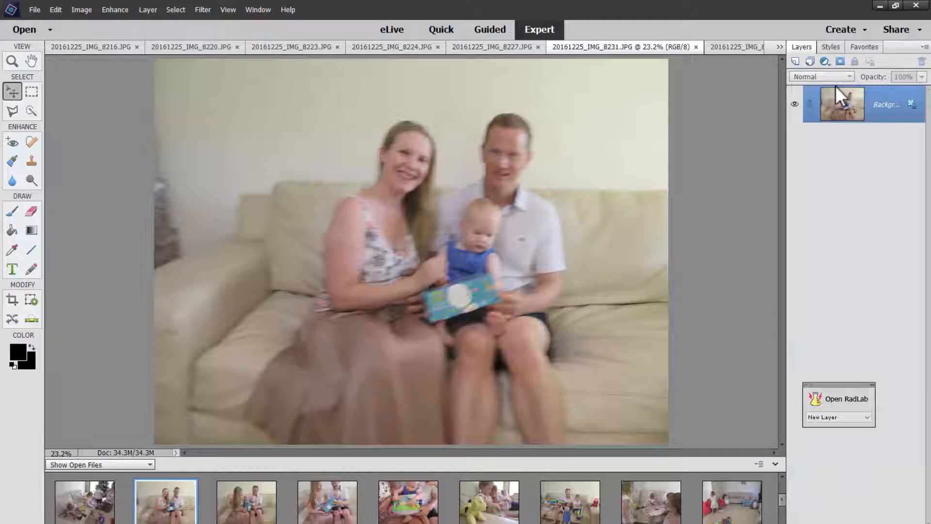
{"action": "left_click", "coordinate": [31, 9]}
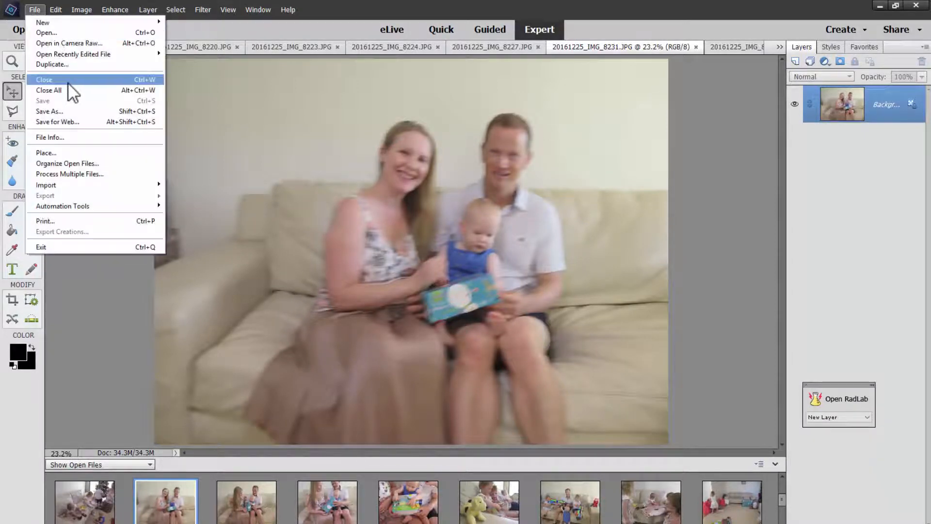
{"action": "left_click", "coordinate": [70, 109]}
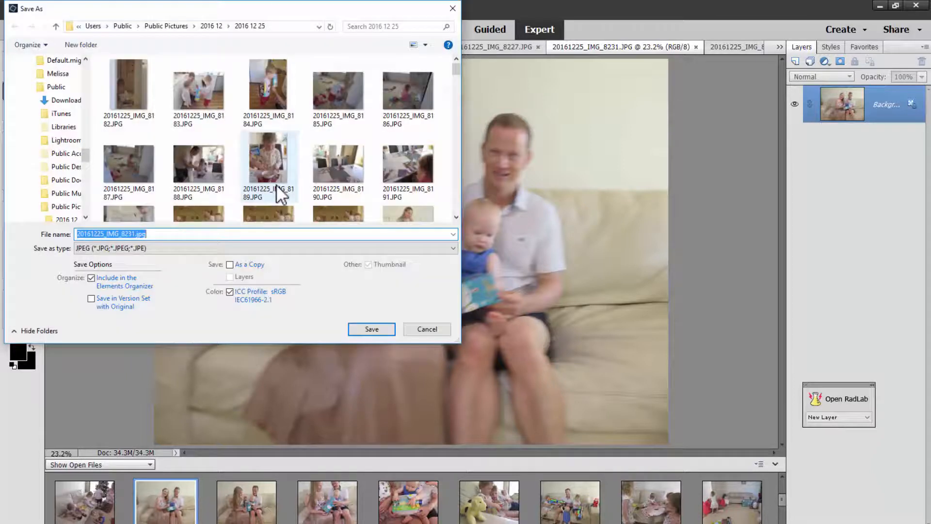
{"action": "key", "text": "Return"}
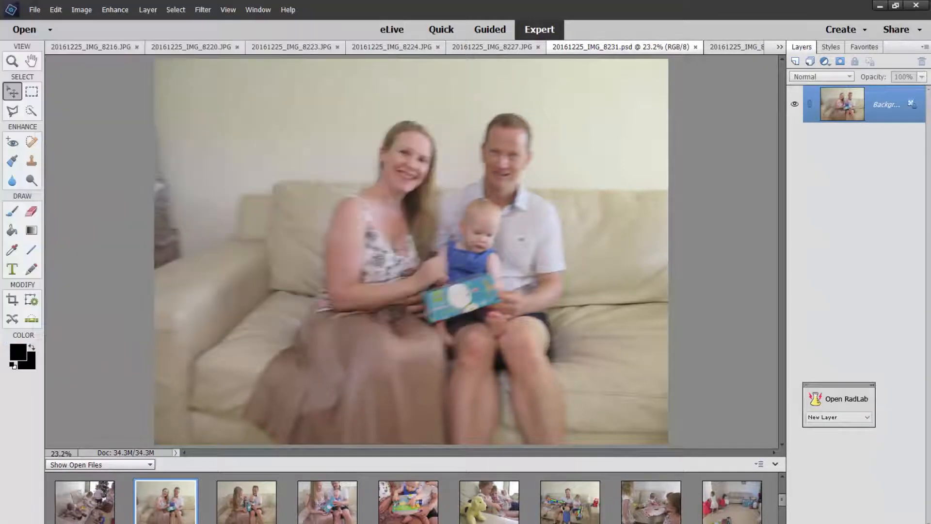
Step: Save the scrapbook page under the file name 20161225 Exchanging Gifts 2.psd
{"action": "left_click", "coordinate": [99, 514]}
{"action": "scroll", "coordinate": [412, 516], "scroll_direction": "down", "scroll_amount": 1}
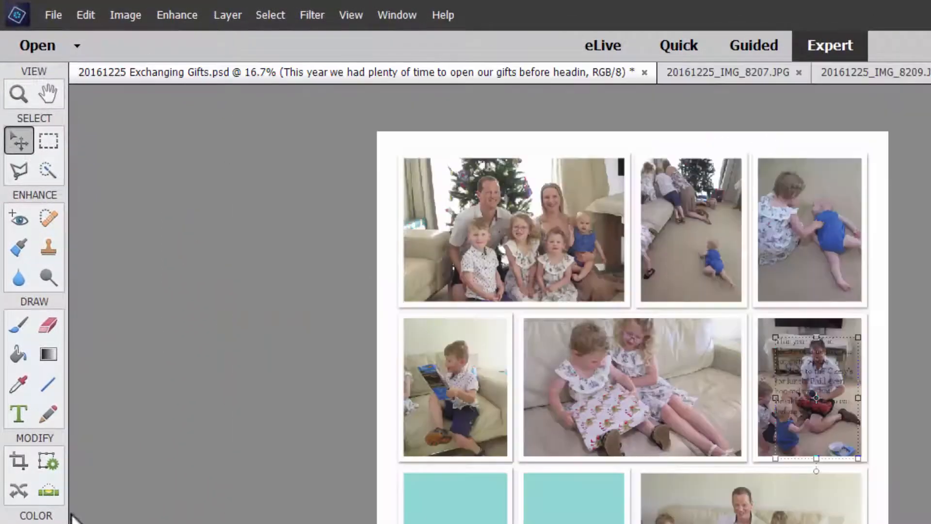
{"action": "left_click", "coordinate": [52, 14]}
{"action": "left_click", "coordinate": [78, 163]}
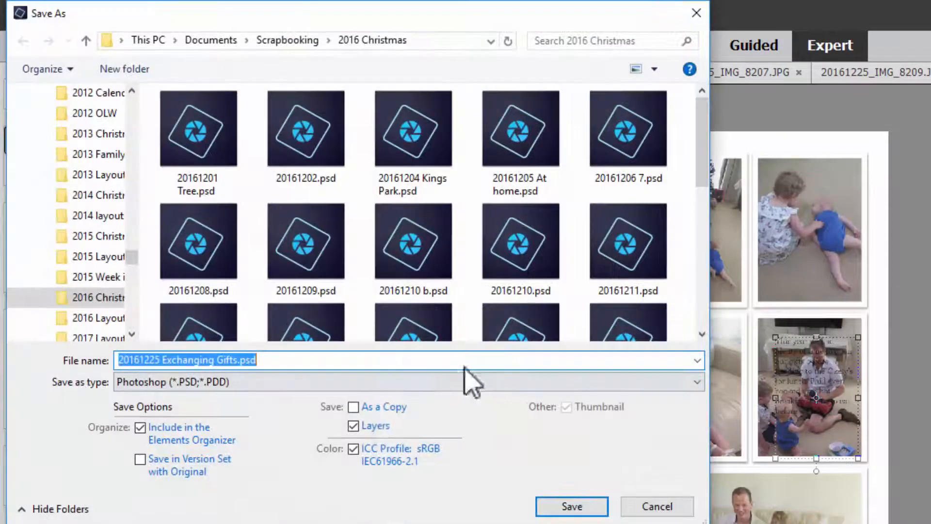
{"action": "left_click", "coordinate": [240, 364]}
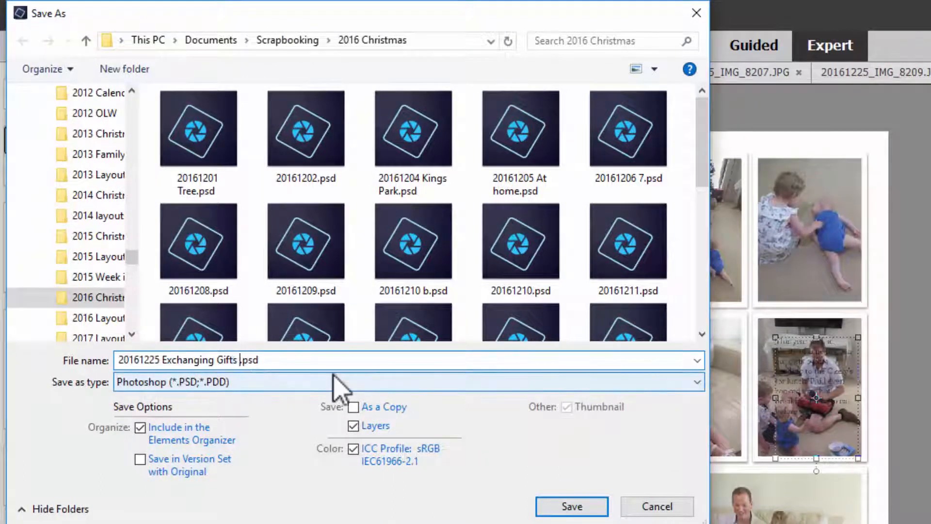
{"action": "key", "text": "Return"}
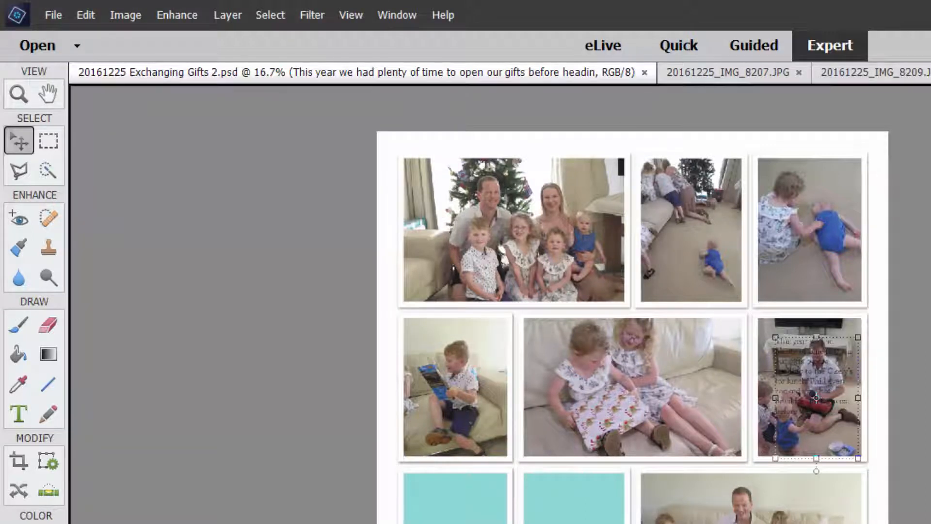
Step: Replace the bottom row's wide photo with the close-up of the baby unwrapping the green book
{"action": "left_click", "coordinate": [745, 507]}
{"action": "mouse_move", "coordinate": [680, 454]}
{"action": "left_mouse_down"}
{"action": "mouse_move", "coordinate": [671, 462]}
{"action": "mouse_move", "coordinate": [680, 455]}
{"action": "left_mouse_up"}
{"action": "left_click", "coordinate": [417, 504]}
{"action": "key", "text": "Escape"}
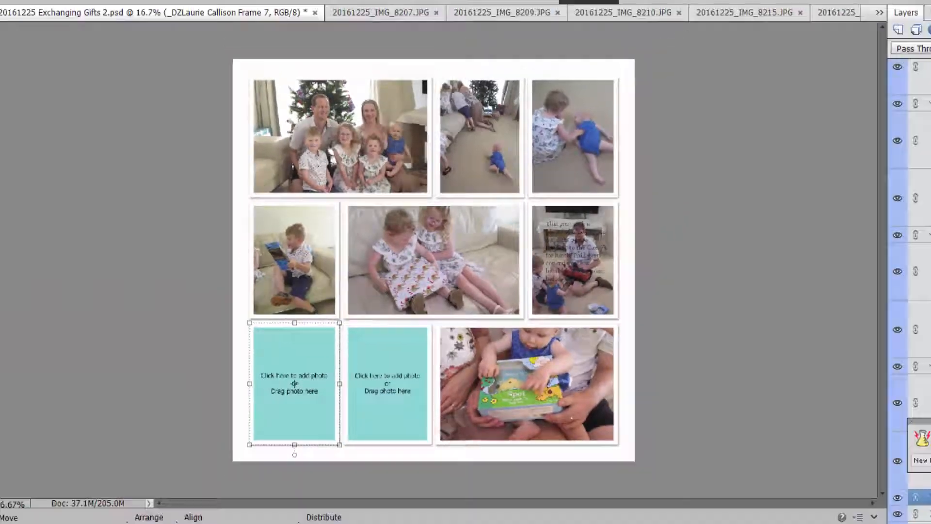
Step: Save the scrapbook page under the file name 20161225 Exchanging Gifts 1.psd
{"action": "left_click", "coordinate": [35, 10]}
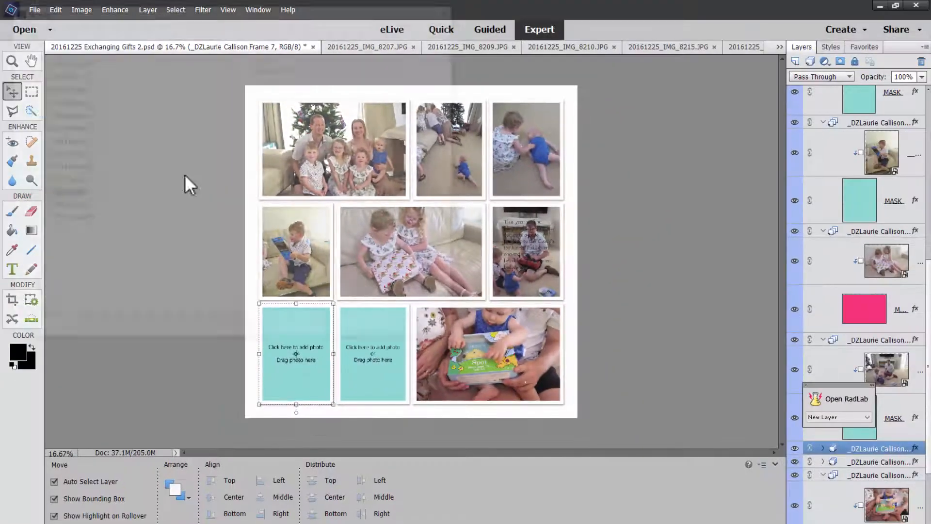
{"action": "left_click", "coordinate": [163, 233]}
{"action": "key", "text": "BackSpace"}
{"action": "type", "text": "1"}
{"action": "key", "text": "Return"}
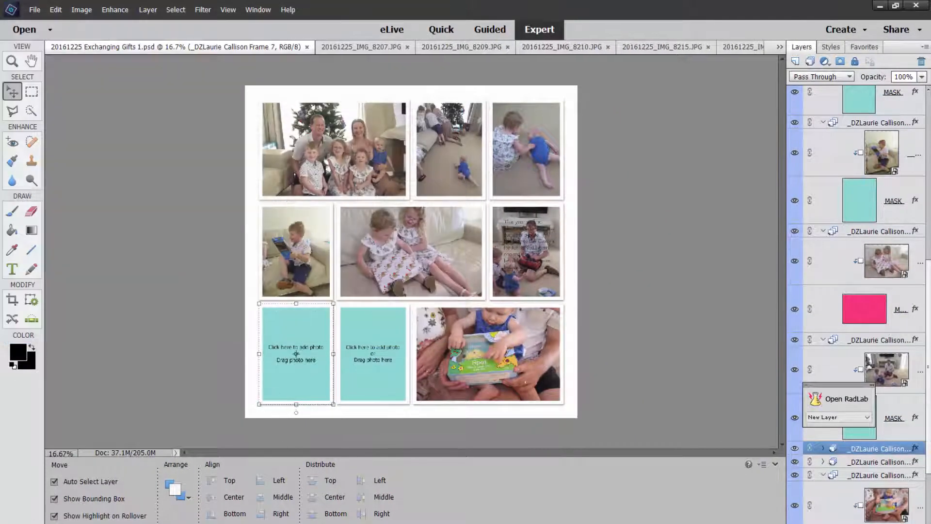
Step: Enlarge the Photo Bin and view the open gift photos of the couple, baby and children to choose from, returning to the page
{"action": "left_click", "coordinate": [22, 523]}
{"action": "left_click_drag", "start_coordinate": [263, 456], "coordinate": [288, 332]}
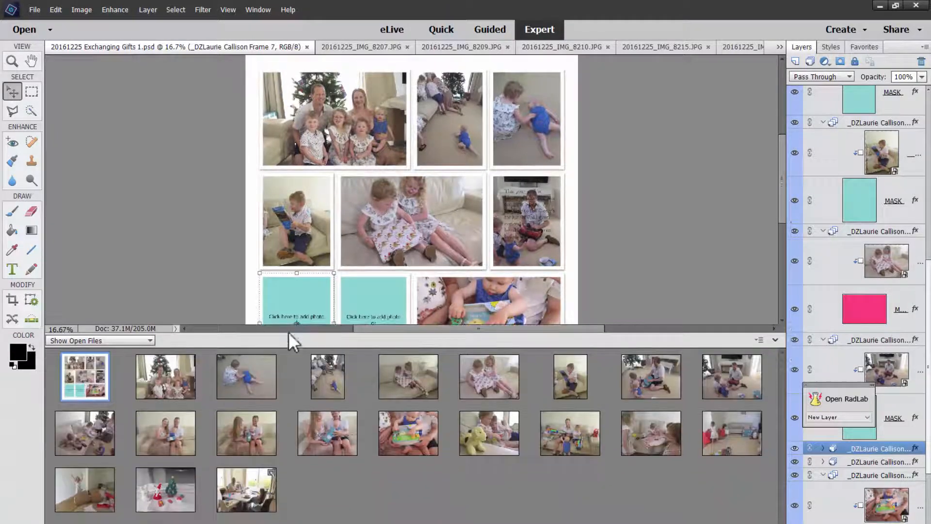
{"action": "left_click", "coordinate": [237, 434]}
{"action": "left_click", "coordinate": [323, 418]}
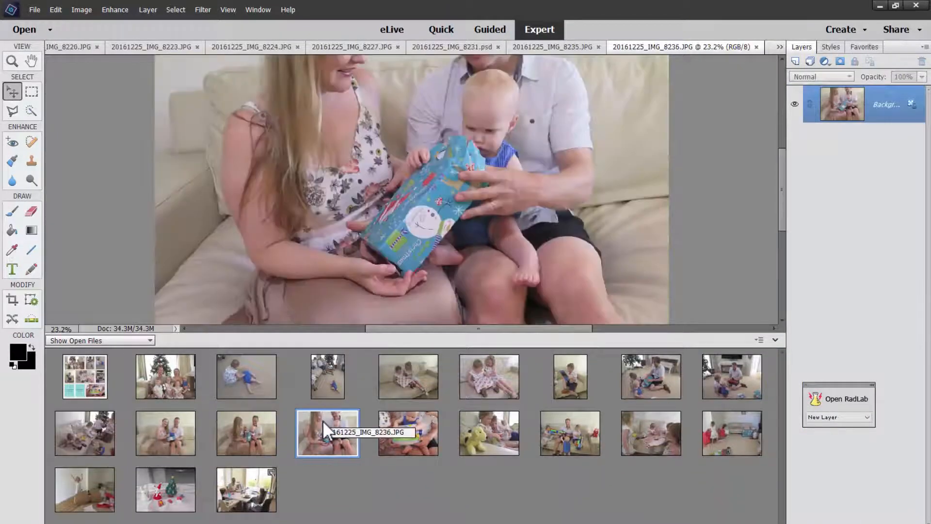
{"action": "left_click", "coordinate": [414, 437]}
{"action": "left_click", "coordinate": [479, 452]}
{"action": "left_click", "coordinate": [94, 378]}
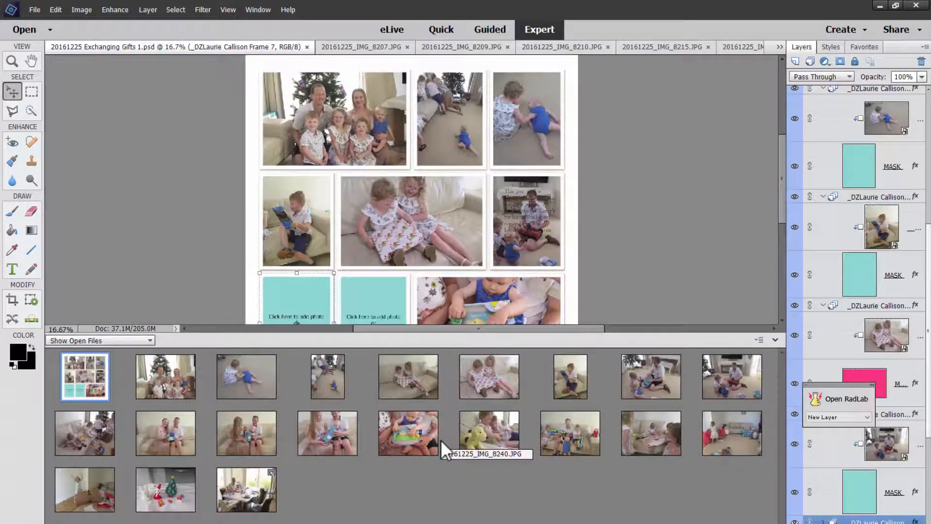
Step: Switch to the Organizer, clear the star-rating filter, show only the day's videos and play the 2:08 clip of the baby
{"action": "key", "text": "alt+Tab"}
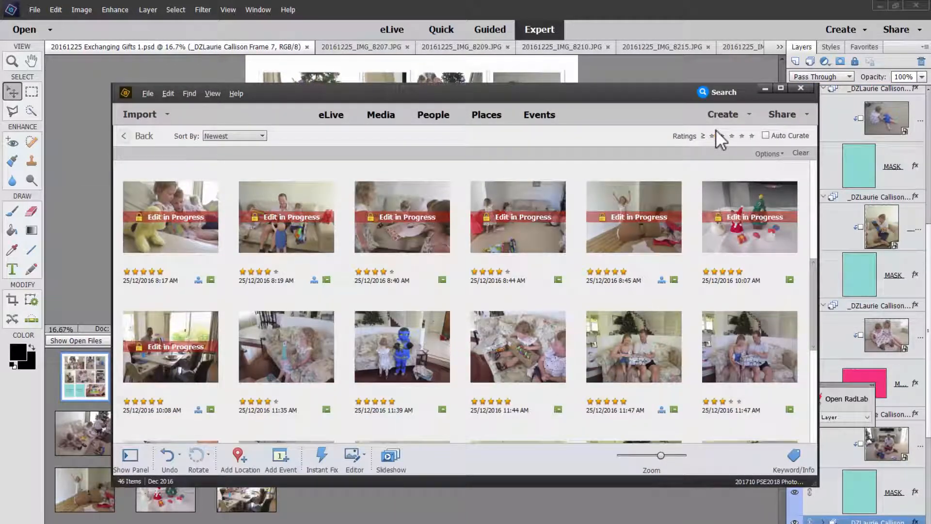
{"action": "left_click", "coordinate": [712, 135]}
{"action": "scroll", "coordinate": [581, 249], "scroll_direction": "down", "scroll_amount": 5}
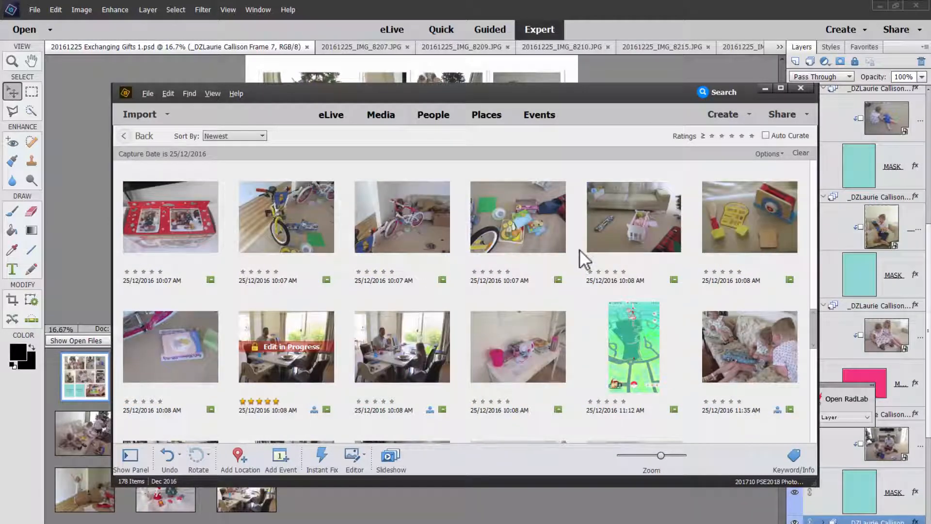
{"action": "scroll", "coordinate": [579, 248], "scroll_direction": "up", "scroll_amount": 2}
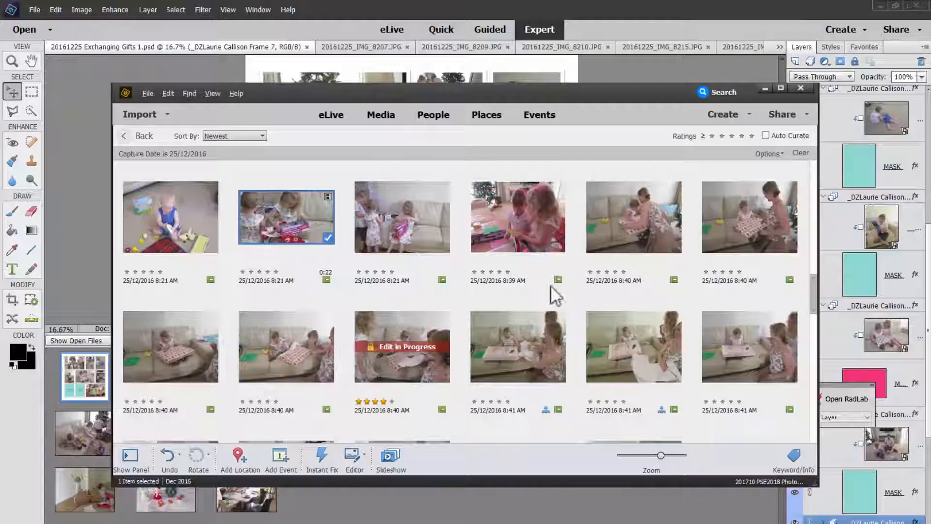
{"action": "left_click", "coordinate": [212, 93]}
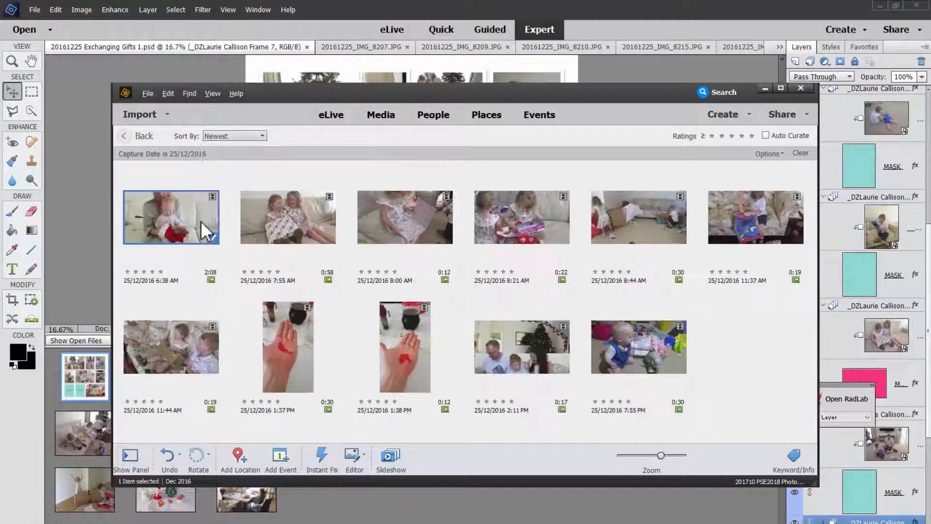
{"action": "double_click", "coordinate": [201, 220]}
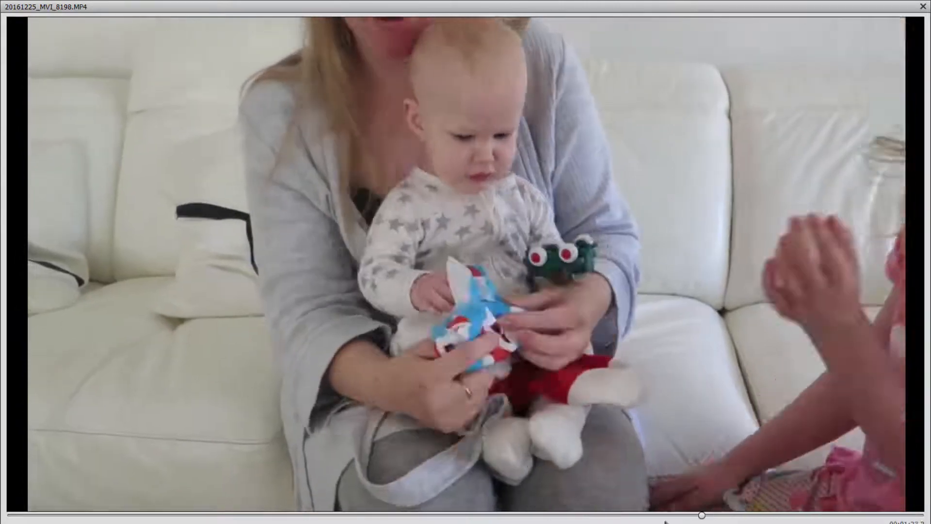
{"action": "left_click", "coordinate": [666, 515]}
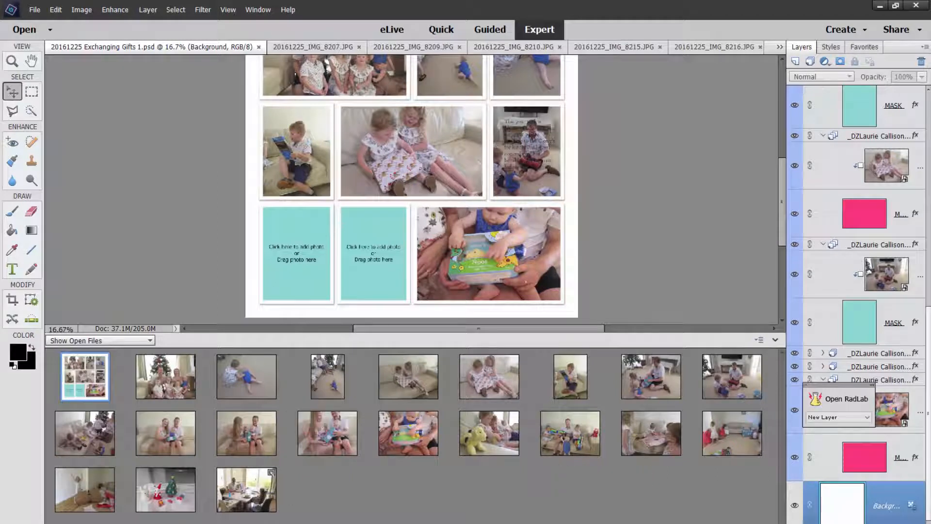
Step: Try the dining table photo in the bottom row's wide frame and the girls holding a gift in its left frame
{"action": "scroll", "coordinate": [363, 500], "scroll_direction": "up", "scroll_amount": 6}
{"action": "scroll", "coordinate": [362, 499], "scroll_direction": "down", "scroll_amount": 5}
{"action": "left_click_drag", "start_coordinate": [252, 481], "coordinate": [480, 271]}
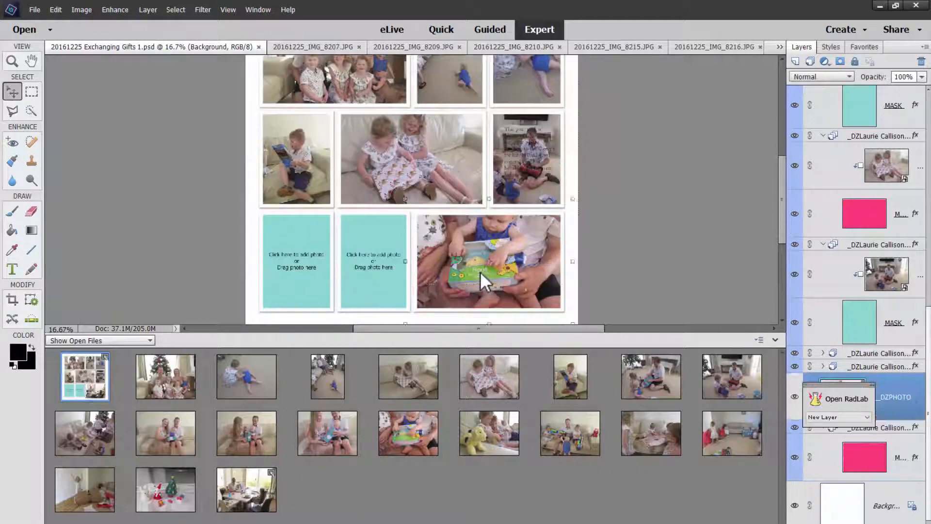
{"action": "scroll", "coordinate": [612, 241], "scroll_direction": "up", "scroll_amount": 2}
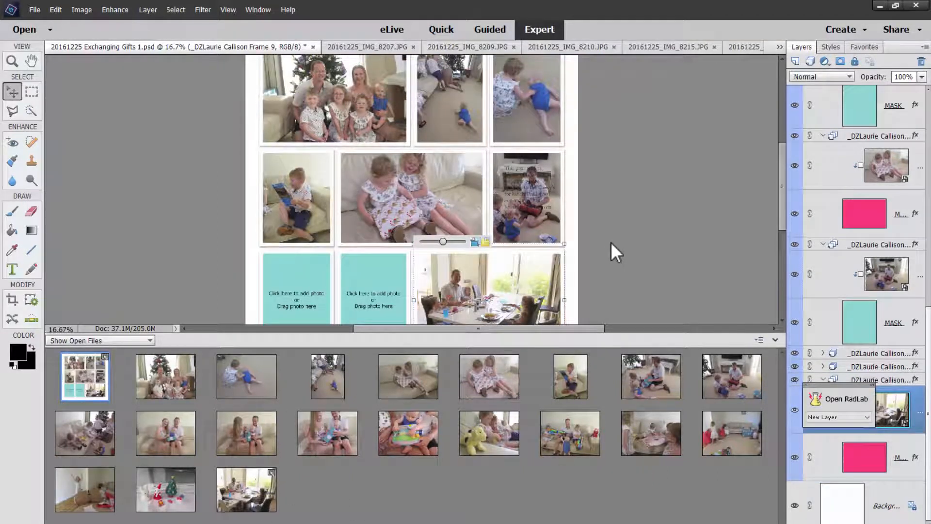
{"action": "scroll", "coordinate": [612, 243], "scroll_direction": "down", "scroll_amount": 2}
{"action": "left_click_drag", "start_coordinate": [466, 356], "coordinate": [286, 286]}
{"action": "left_click", "coordinate": [185, 204]}
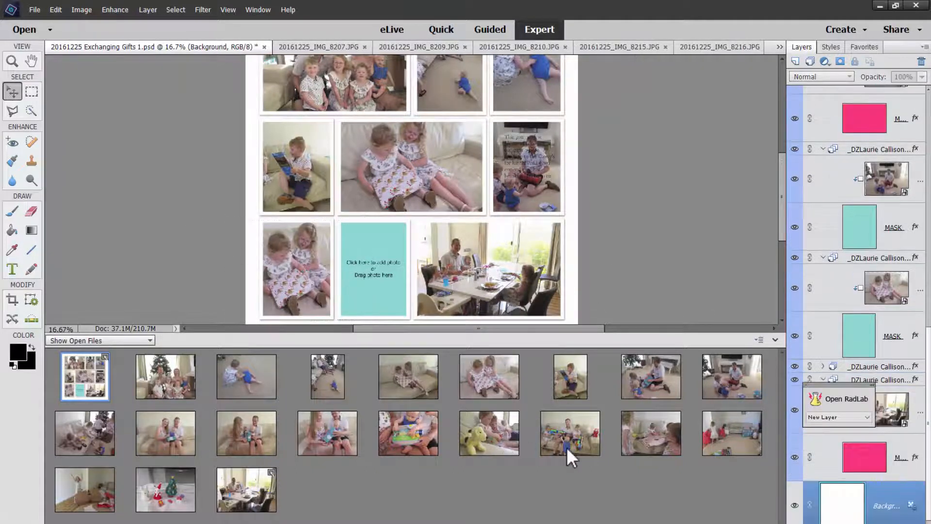
Step: Try the photos of the yellow toy dog and the man with toy guns in the bottom row's wide frame
{"action": "left_click_drag", "start_coordinate": [489, 433], "coordinate": [489, 271]}
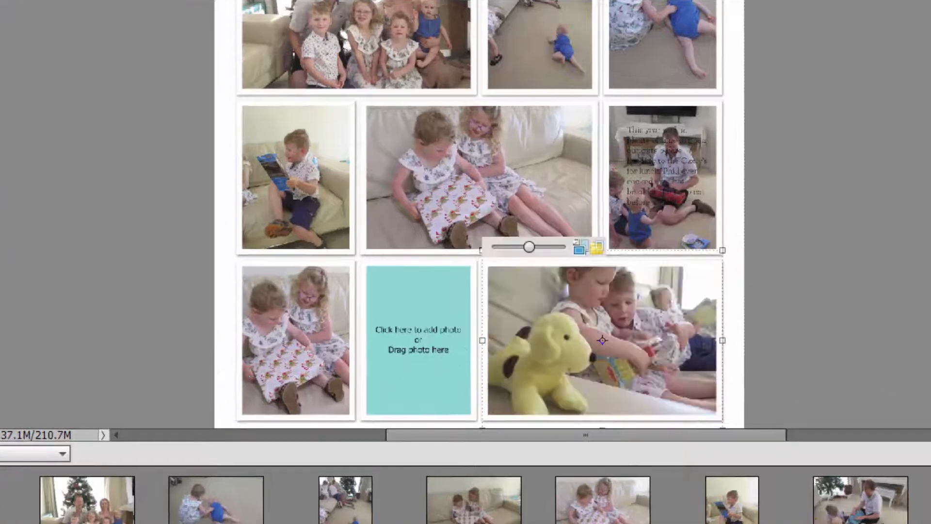
{"action": "left_click", "coordinate": [421, 354]}
{"action": "scroll", "coordinate": [422, 216], "scroll_direction": "up", "scroll_amount": 3}
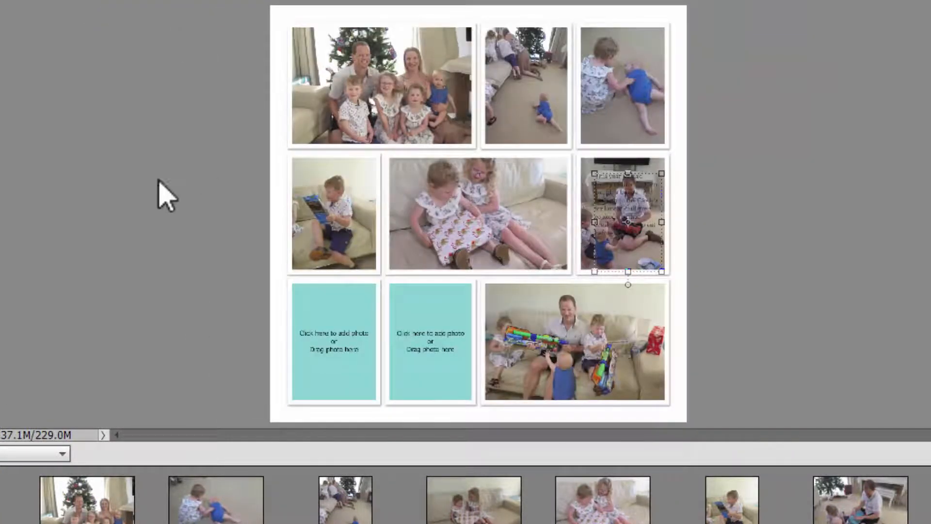
Step: Place the toy-gun photo in the second row's wide frame, the dining table photo bottom right and the girl raising her arms bottom left
{"action": "left_click", "coordinate": [157, 179]}
{"action": "left_click", "coordinate": [398, 106]}
{"action": "key", "text": "Delete"}
{"action": "left_click", "coordinate": [708, 258]}
{"action": "left_click_drag", "start_coordinate": [563, 522], "coordinate": [551, 350]}
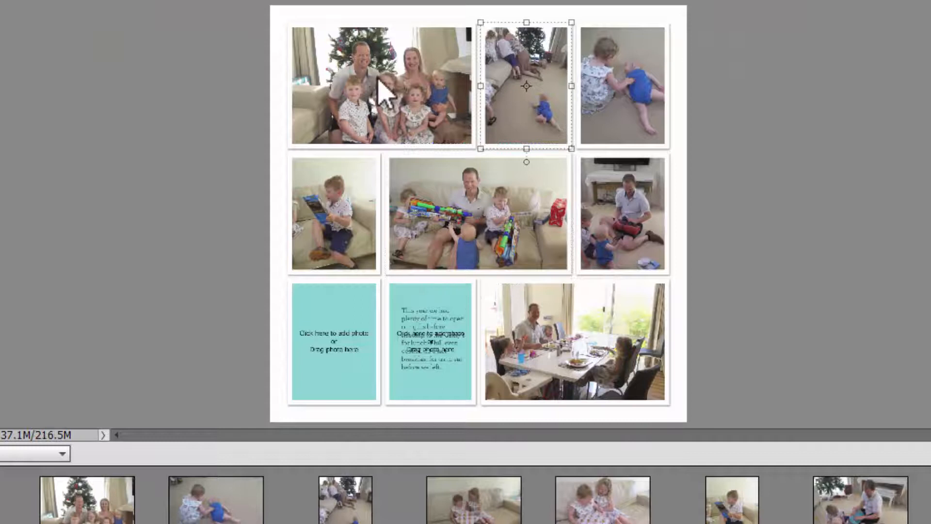
{"action": "left_click_drag", "start_coordinate": [388, 521], "coordinate": [317, 342]}
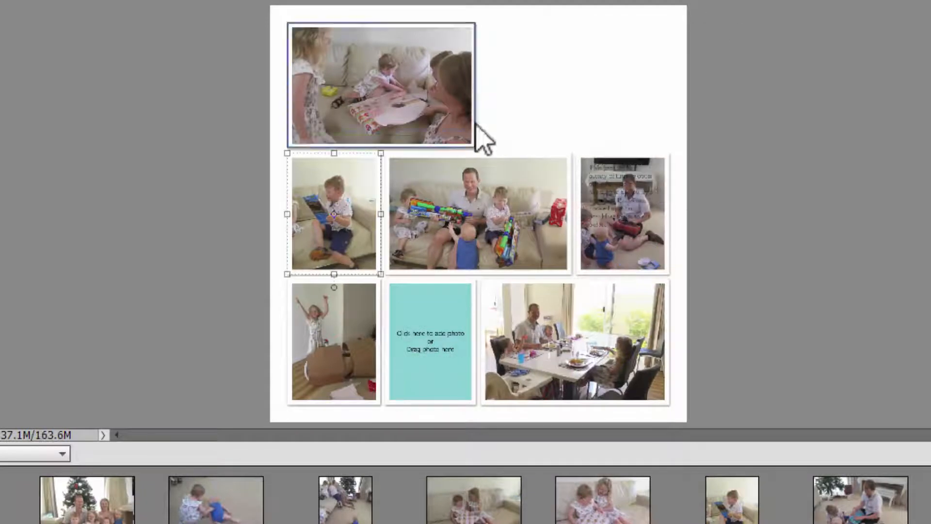
Step: Duplicate wide frames so the top and bottom rows each hold two, filling the bottom left one with the girl near the wrapped gifts
{"action": "left_click_drag", "start_coordinate": [476, 127], "coordinate": [655, 145]}
{"action": "left_click_drag", "start_coordinate": [526, 347], "coordinate": [327, 376]}
{"action": "left_click_drag", "start_coordinate": [505, 519], "coordinate": [497, 387]}
{"action": "left_click_drag", "start_coordinate": [447, 360], "coordinate": [381, 342]}
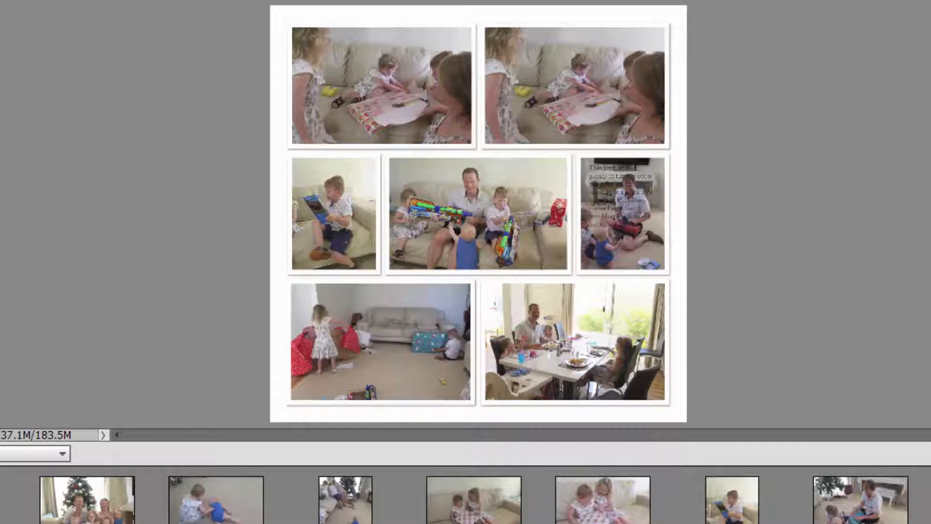
Step: Replace the second row's left photo with the toy rabbit and Christmas tree, shifting it within the frame
{"action": "left_click_drag", "start_coordinate": [340, 521], "coordinate": [331, 218]}
{"action": "left_click_drag", "start_coordinate": [333, 140], "coordinate": [328, 140]}
{"action": "left_click", "coordinate": [428, 241]}
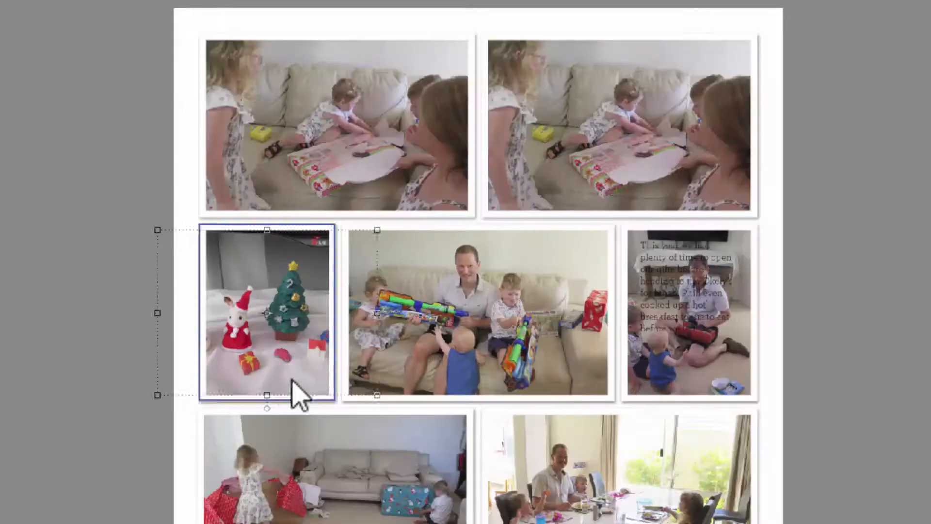
{"action": "left_click_drag", "start_coordinate": [849, 500], "coordinate": [679, 185]}
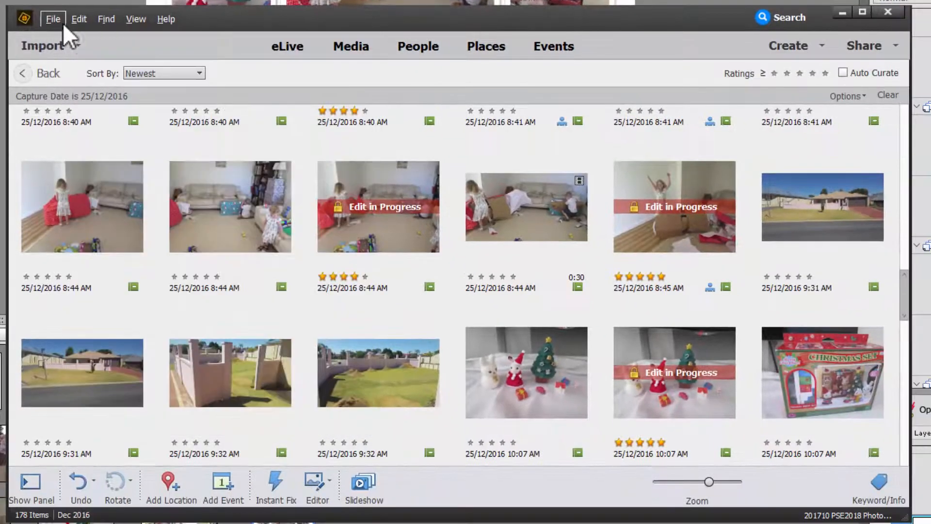
Step: Open the Supplies catalog in the Organizer through the Catalog Manager
{"action": "left_click", "coordinate": [63, 22]}
{"action": "left_click", "coordinate": [59, 54]}
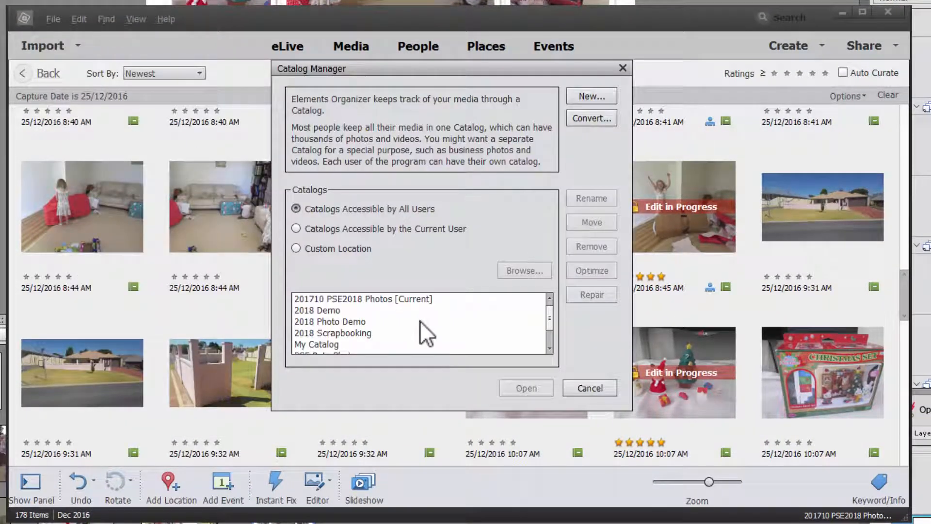
{"action": "scroll", "coordinate": [373, 341], "scroll_direction": "down", "scroll_amount": 1}
{"action": "left_click", "coordinate": [368, 344]}
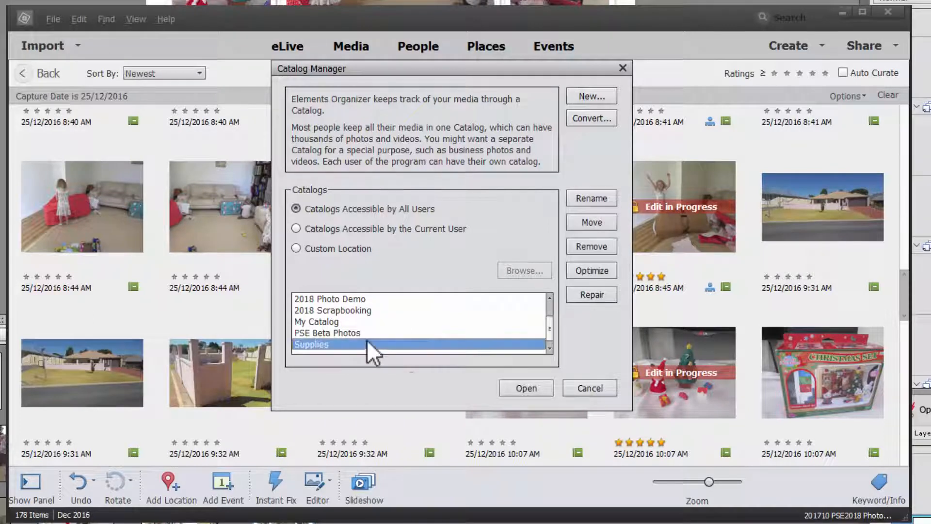
{"action": "left_click", "coordinate": [510, 391]}
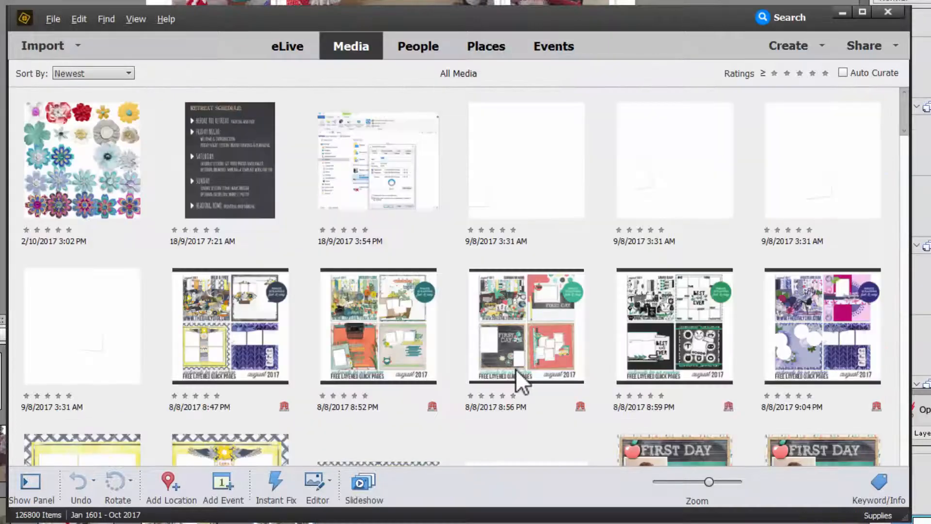
Step: Show the Supplies catalog's album list and browse its albums
{"action": "left_click", "coordinate": [30, 482]}
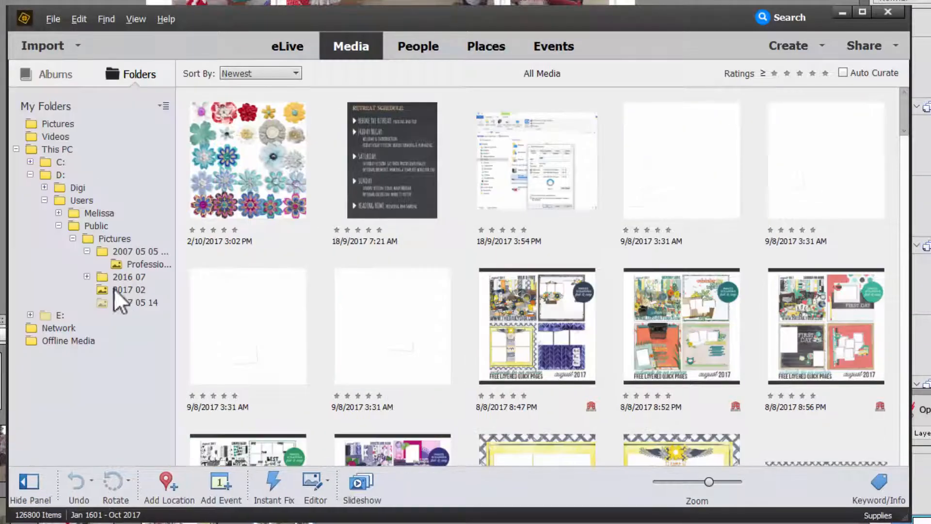
{"action": "left_click", "coordinate": [66, 74]}
{"action": "left_click", "coordinate": [61, 189]}
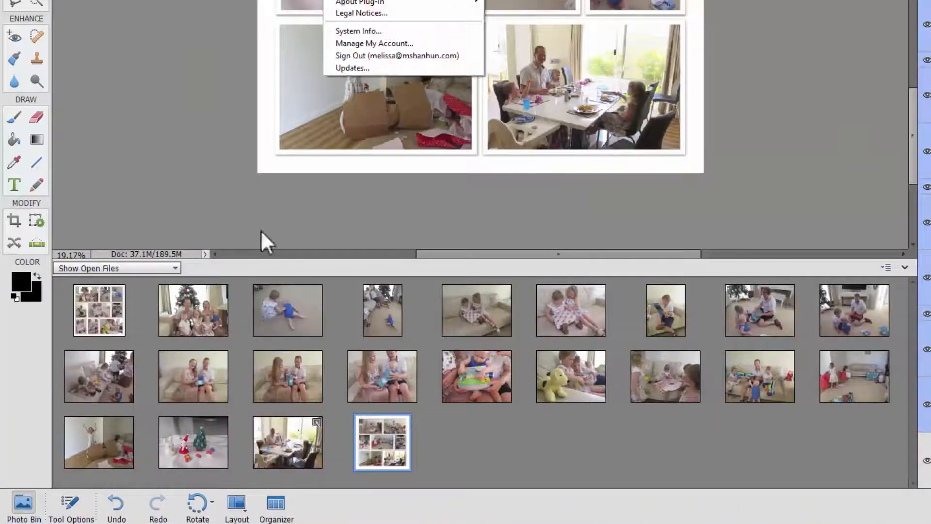
Step: Close all the open photos while keeping the two scrapbook pages, saving the edited breakfast photo as 20161225_IMG_8281.psd
{"action": "left_click", "coordinate": [207, 304]}
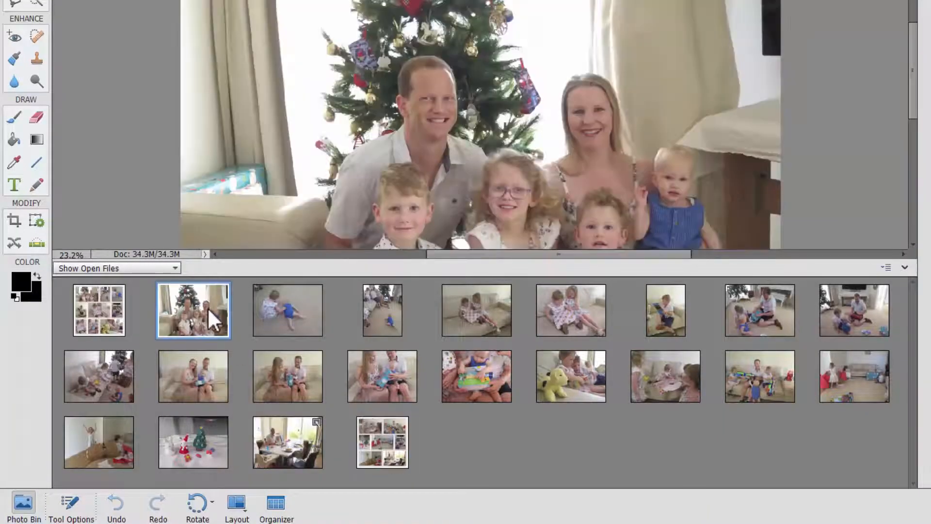
{"action": "right_click", "coordinate": [308, 454]}
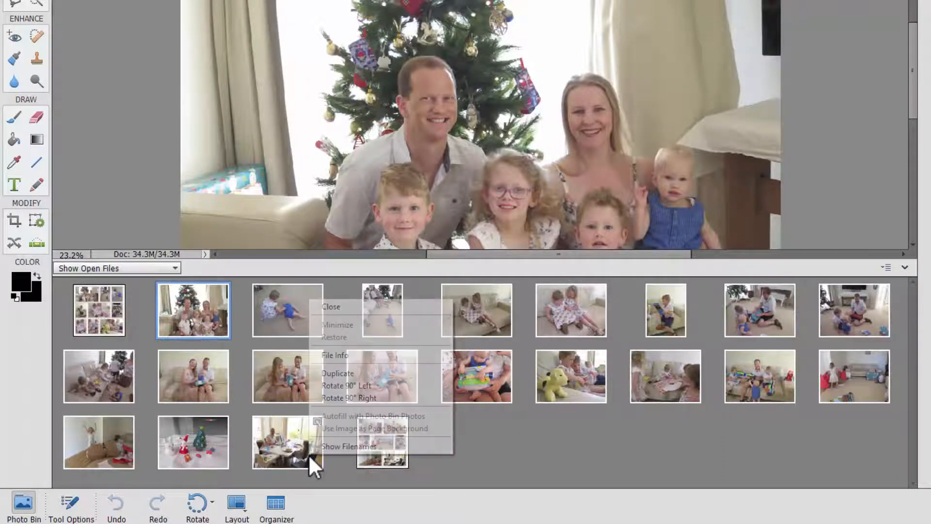
{"action": "left_click", "coordinate": [374, 307]}
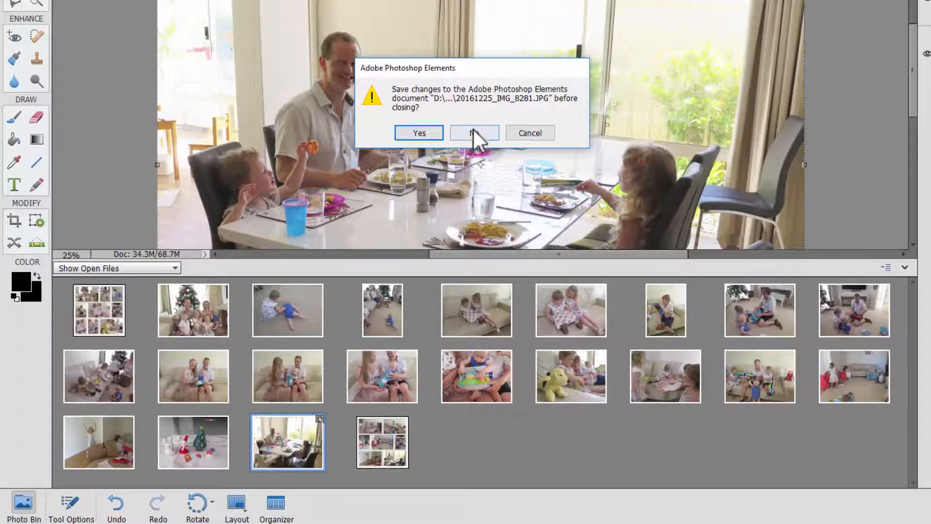
{"action": "left_click", "coordinate": [422, 133]}
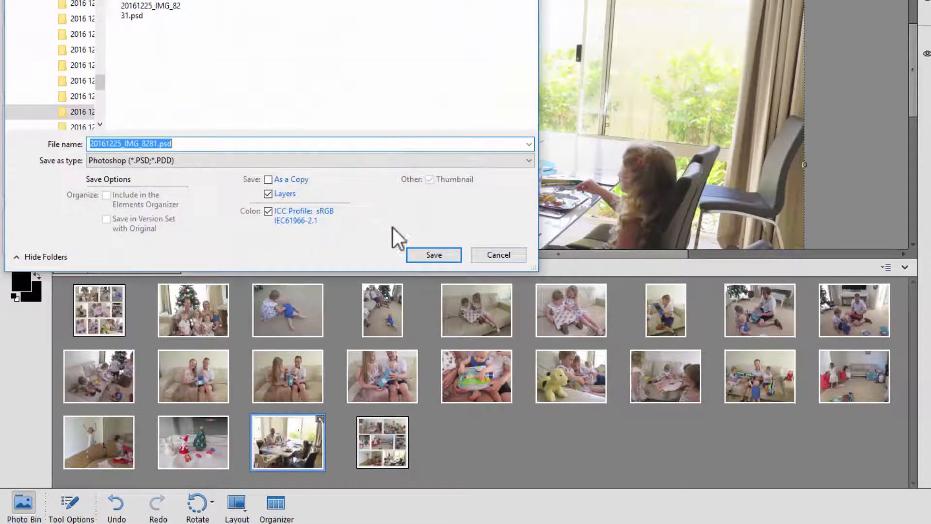
{"action": "left_click", "coordinate": [415, 256]}
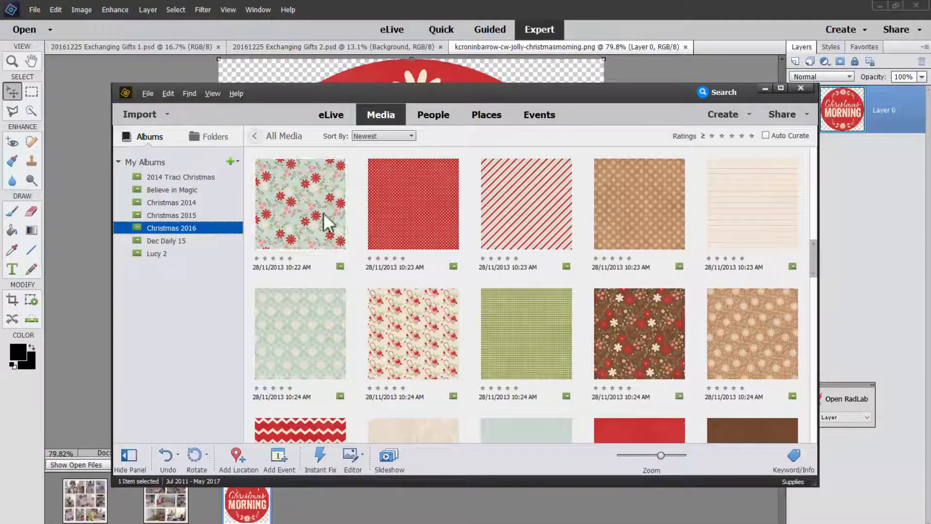
Step: Open the aqua paper with red flowers from the Christmas 2016 album and use it as the background of both Exchanging Gifts pages
{"action": "left_click_drag", "start_coordinate": [323, 212], "coordinate": [356, 515]}
{"action": "left_click_drag", "start_coordinate": [97, 517], "coordinate": [260, 398]}
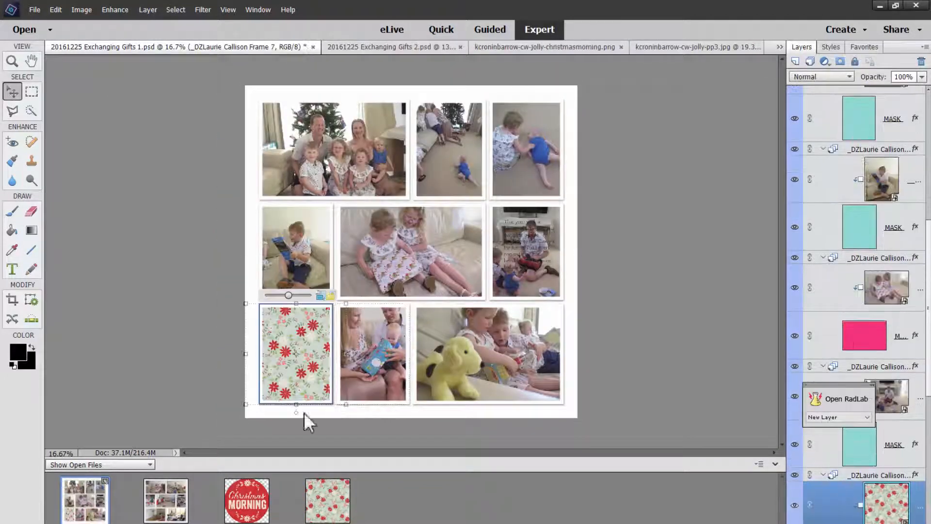
{"action": "key", "text": "ctrl+z"}
{"action": "key", "text": "ctrl+z"}
{"action": "left_click_drag", "start_coordinate": [328, 514], "coordinate": [257, 411]}
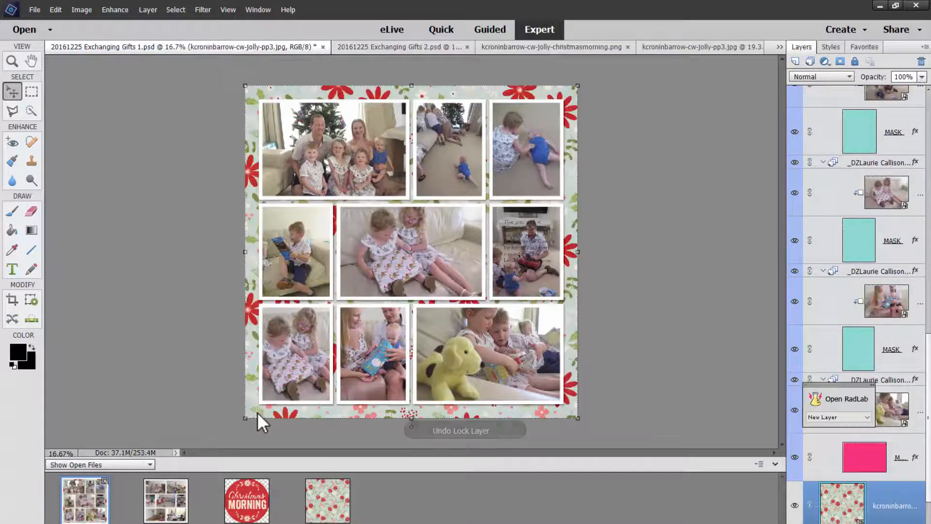
{"action": "left_click", "coordinate": [168, 515]}
{"action": "left_click_drag", "start_coordinate": [334, 511], "coordinate": [284, 388]}
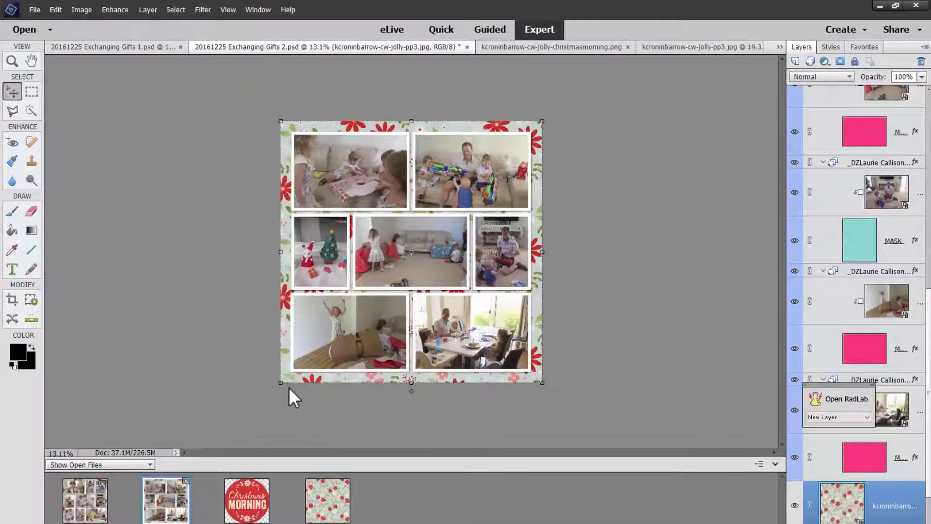
Step: Open the cream wood-grain paper from the Organizer's Christmas 2016 album in the editor
{"action": "key", "text": "alt+Tab"}
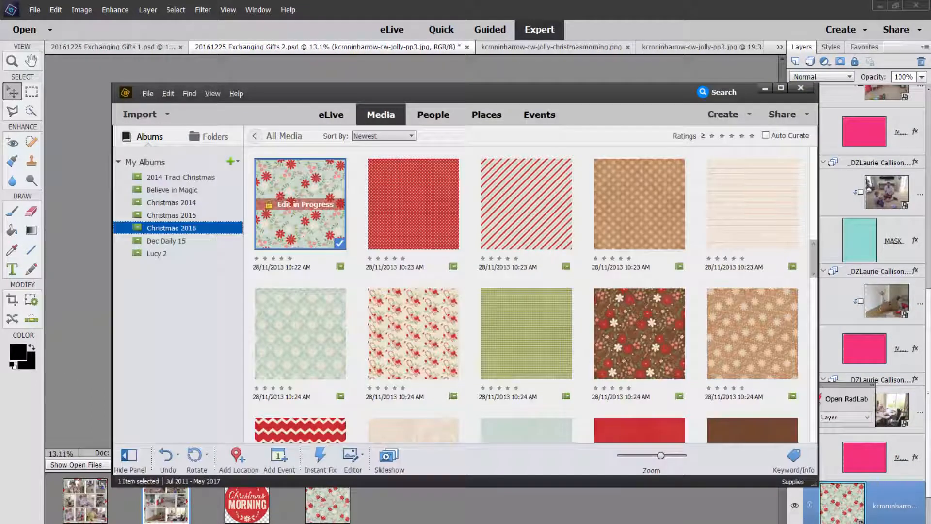
{"action": "left_click", "coordinate": [762, 214]}
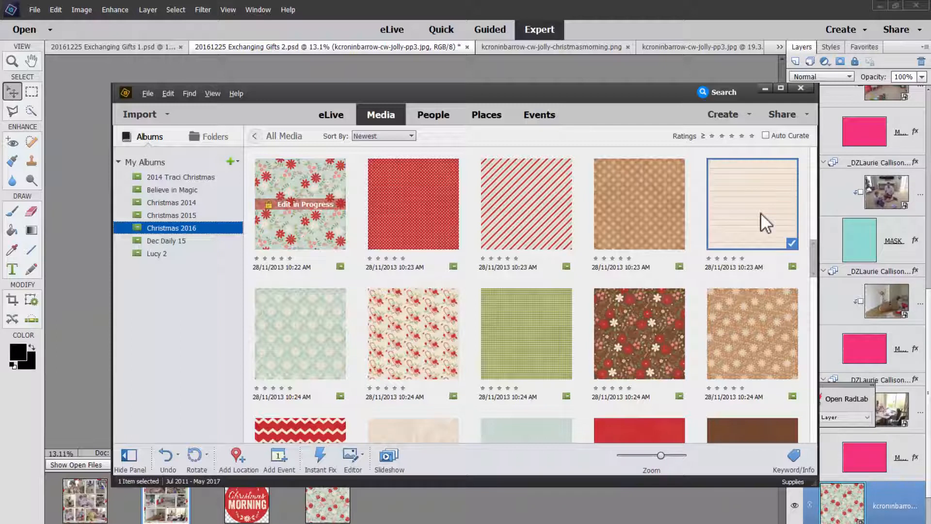
{"action": "scroll", "coordinate": [444, 409], "scroll_direction": "down", "scroll_amount": 2}
{"action": "left_click", "coordinate": [443, 399]}
{"action": "left_click_drag", "start_coordinate": [444, 508], "coordinate": [445, 498]}
Step: Replace the photo behind the journaling on Exchanging Gifts 2 with the wood-grain paper and enlarge it within the frame
{"action": "left_click", "coordinate": [166, 501]}
{"action": "left_click_drag", "start_coordinate": [385, 511], "coordinate": [505, 280]}
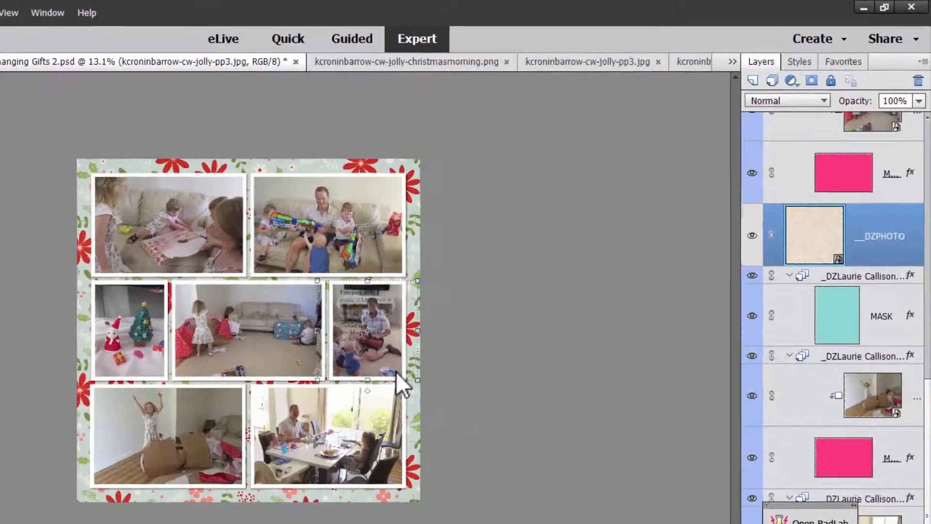
{"action": "left_click_drag", "start_coordinate": [367, 269], "coordinate": [444, 271]}
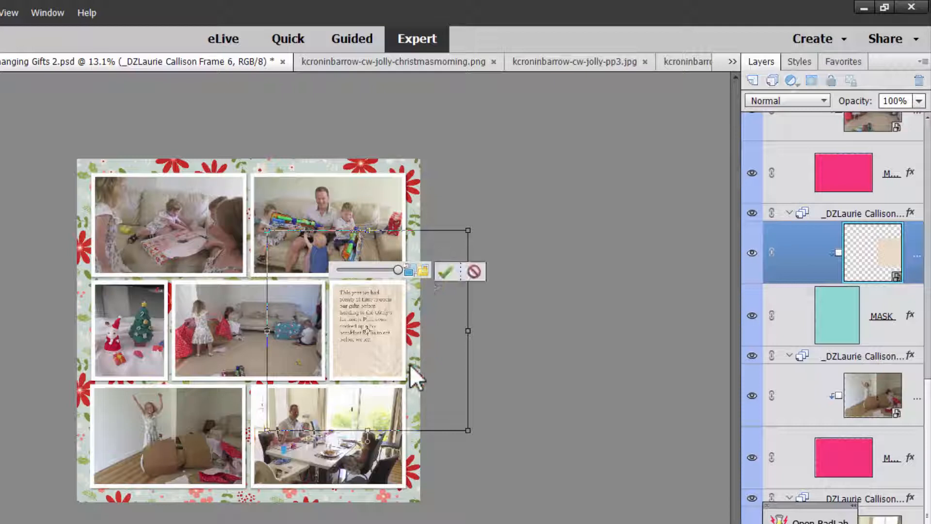
{"action": "left_click", "coordinate": [445, 272]}
Step: Turn off the stroke on the journaling frame's layer style, keeping its drop shadow
{"action": "key", "text": "ctrl+equal"}
{"action": "key", "text": "ctrl+equal"}
{"action": "key", "text": "ctrl+equal"}
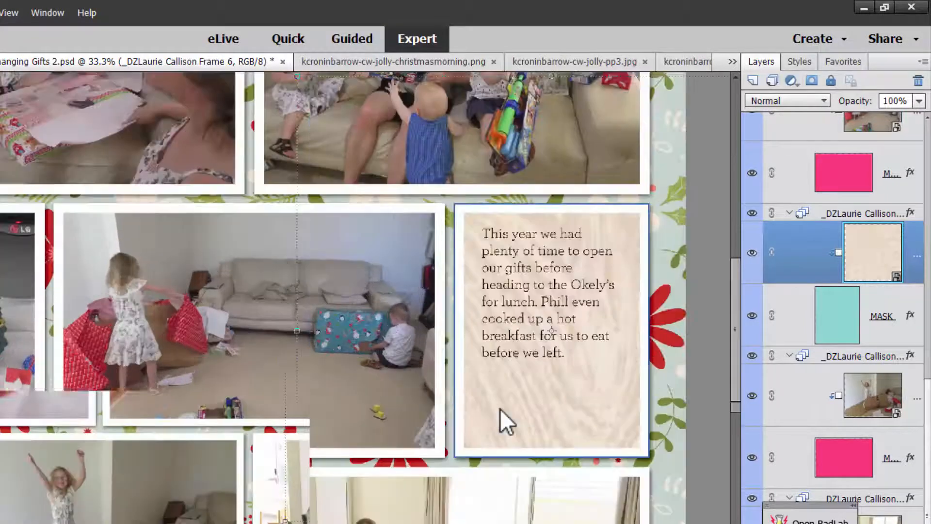
{"action": "double_click", "coordinate": [911, 214]}
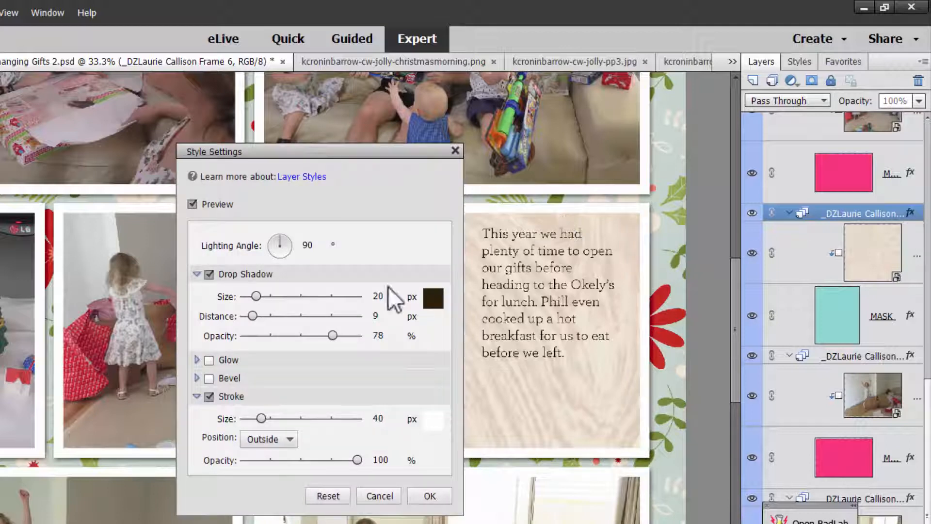
{"action": "left_click", "coordinate": [227, 396]}
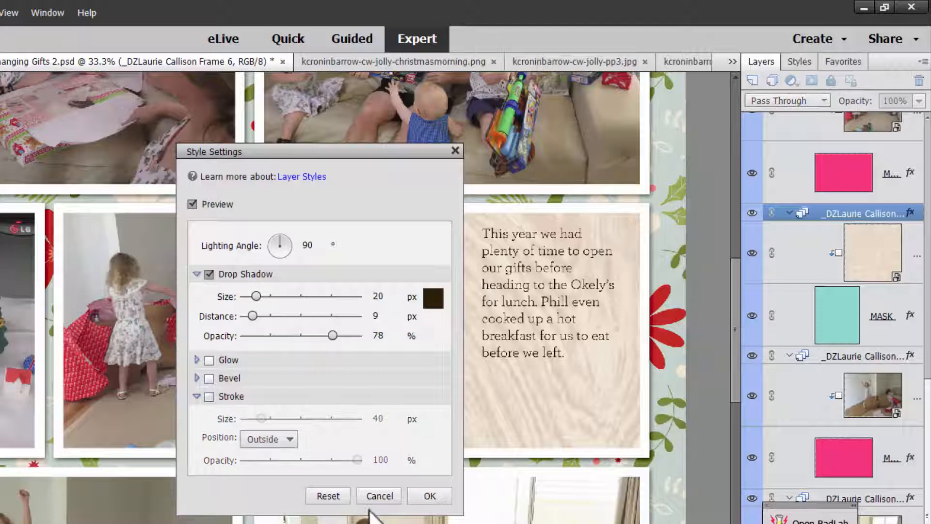
{"action": "left_click", "coordinate": [423, 495]}
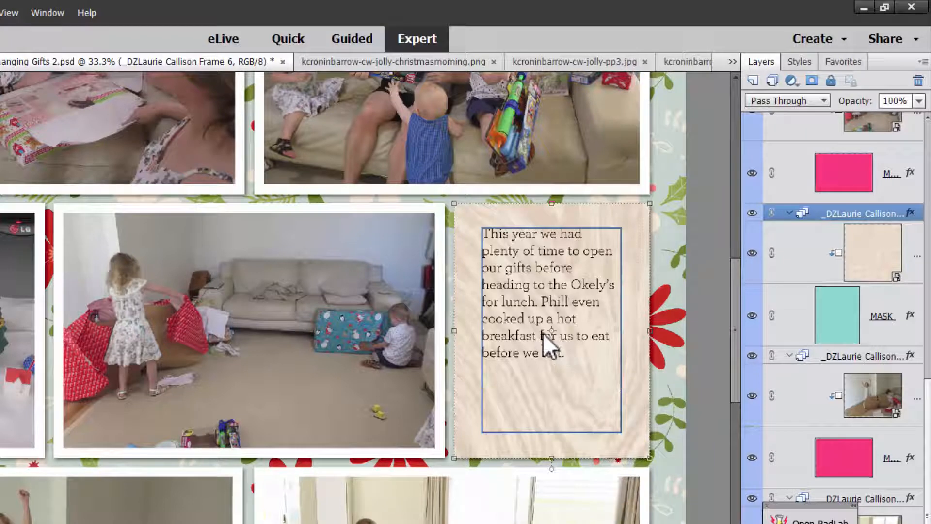
Step: Add the red Christmas Morning badge to Exchanging Gifts 2 and bring it in front of all other layers
{"action": "mouse_move", "coordinate": [520, 327]}
{"action": "left_mouse_down"}
{"action": "mouse_move", "coordinate": [499, 315]}
{"action": "mouse_move", "coordinate": [520, 331]}
{"action": "left_mouse_up"}
{"action": "left_click_drag", "start_coordinate": [243, 523], "coordinate": [245, 409]}
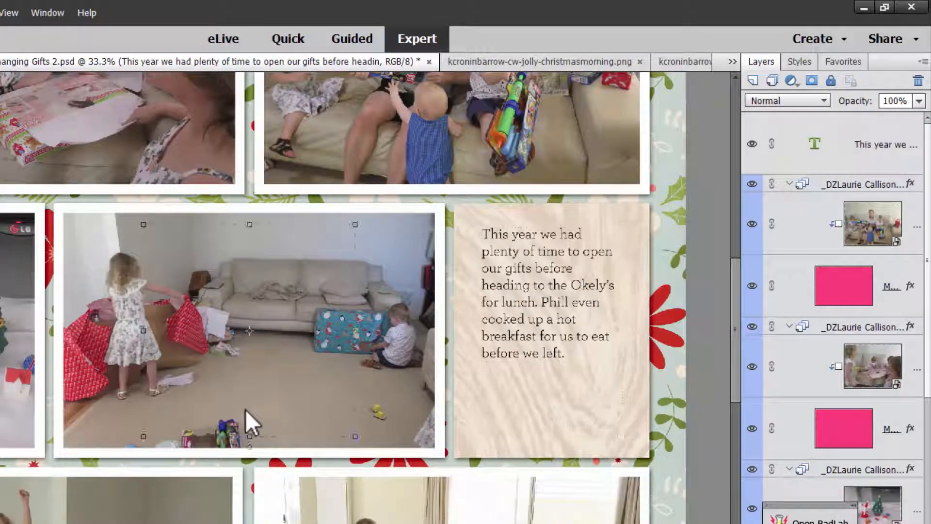
{"action": "key", "text": "ctrl+z"}
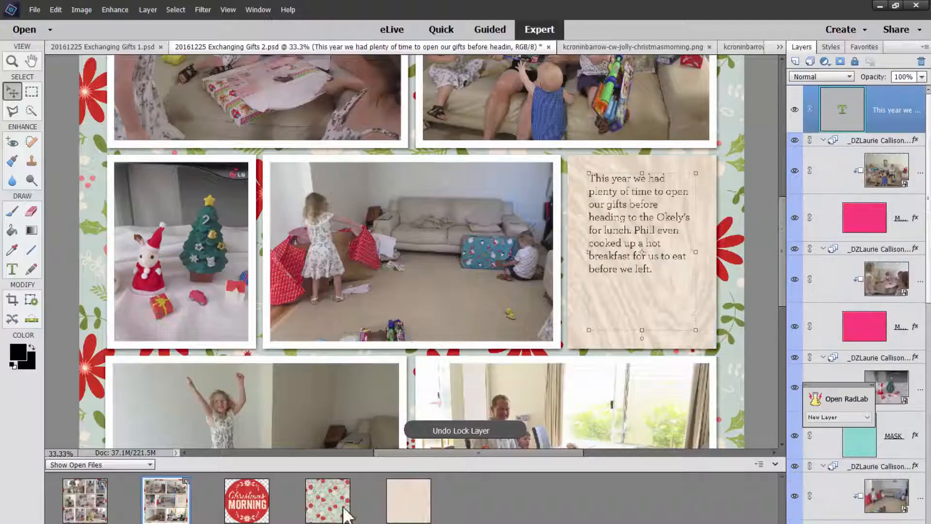
{"action": "left_click_drag", "start_coordinate": [247, 500], "coordinate": [734, 362]}
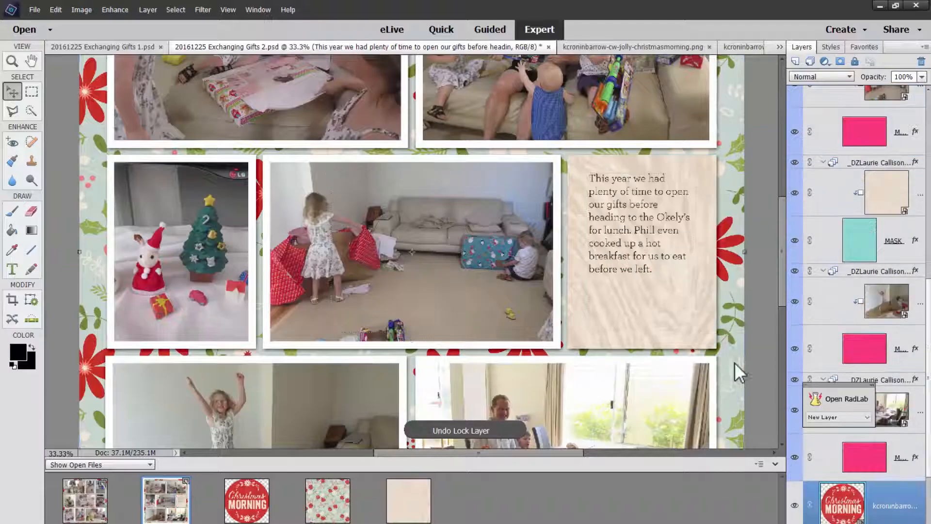
{"action": "key", "text": "ctrl+shift+]"}
Step: Scale the Christmas Morning badge to 83.46%, position it below the journaling text and apply the Paper Shadow style
{"action": "left_click_drag", "start_coordinate": [330, 171], "coordinate": [395, 236]}
{"action": "left_click_drag", "start_coordinate": [447, 324], "coordinate": [653, 431]}
{"action": "left_click_drag", "start_coordinate": [583, 382], "coordinate": [641, 378]}
{"action": "left_click", "coordinate": [864, 47]}
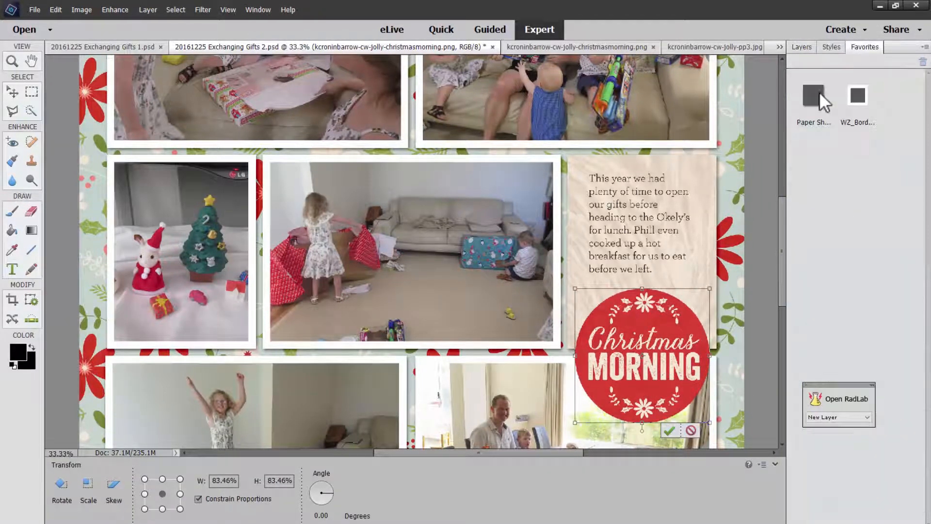
{"action": "left_click", "coordinate": [681, 429]}
{"action": "key", "text": "ctrl+0"}
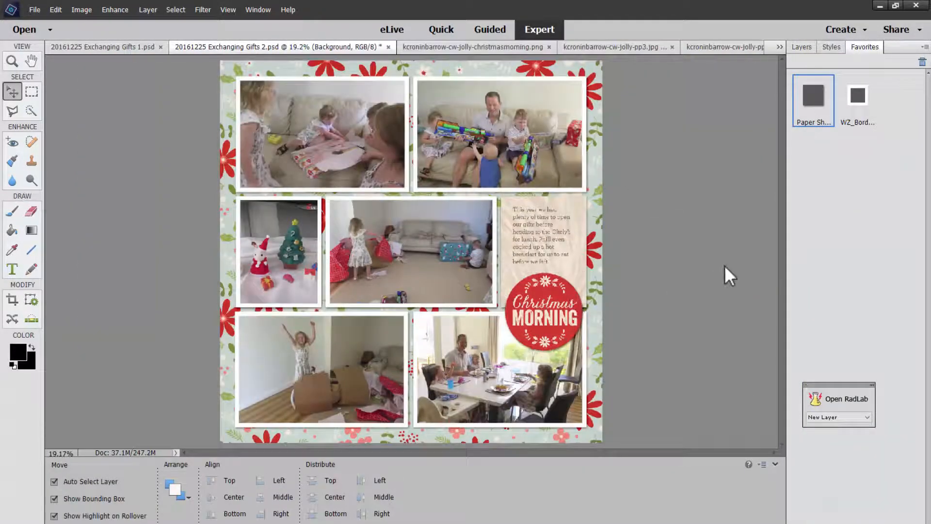
Step: Search the Organizer's Supplies catalog for items whose filename contains "jolly"
{"action": "left_click", "coordinate": [62, 523]}
{"action": "left_click", "coordinate": [223, 523]}
{"action": "left_click", "coordinate": [794, 459]}
{"action": "scroll", "coordinate": [484, 305], "scroll_direction": "down", "scroll_amount": 10}
{"action": "key", "text": "ctrl+shift+k"}
{"action": "type", "text": "jolly"}
{"action": "key", "text": "Return"}
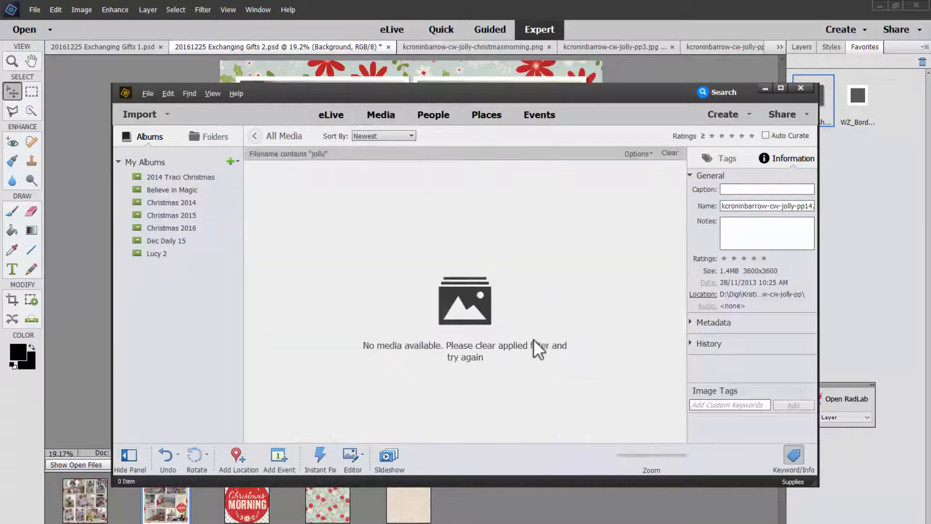
{"action": "scroll", "coordinate": [491, 231], "scroll_direction": "down", "scroll_amount": 3}
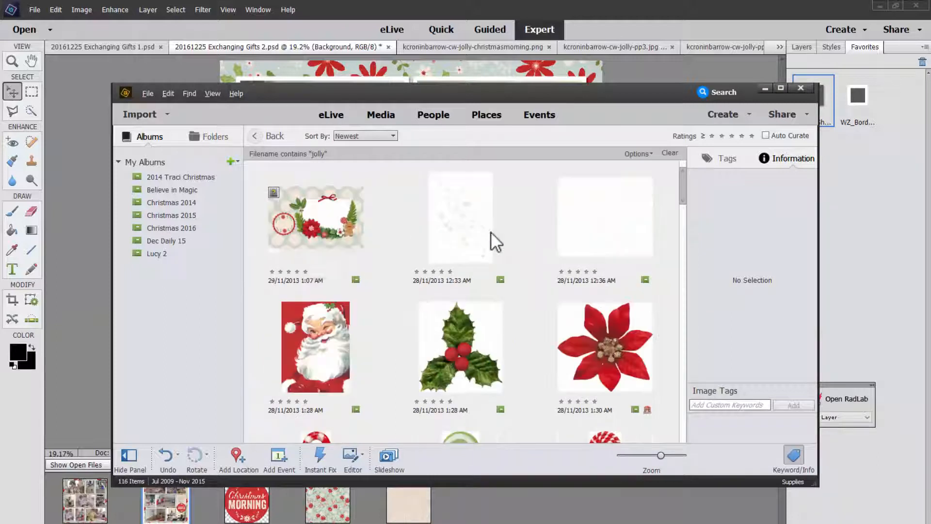
Step: Open the holly, poinsettia, candy cane and two sucker embellishments from the jolly kit in the editor
{"action": "left_click", "coordinate": [494, 374]}
{"action": "scroll", "coordinate": [480, 366], "scroll_direction": "down", "scroll_amount": 6}
{"action": "key", "text": "ctrl+i"}
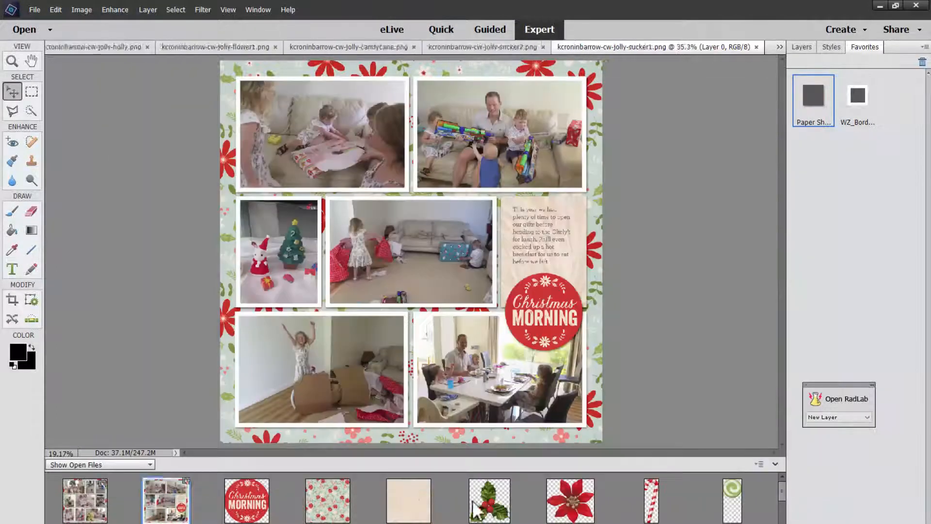
Step: Add the poinsettia and holly to Exchanging Gifts 1, placing the holly in the lower-right corner with a onelittlebird shadow style
{"action": "left_click", "coordinate": [88, 484]}
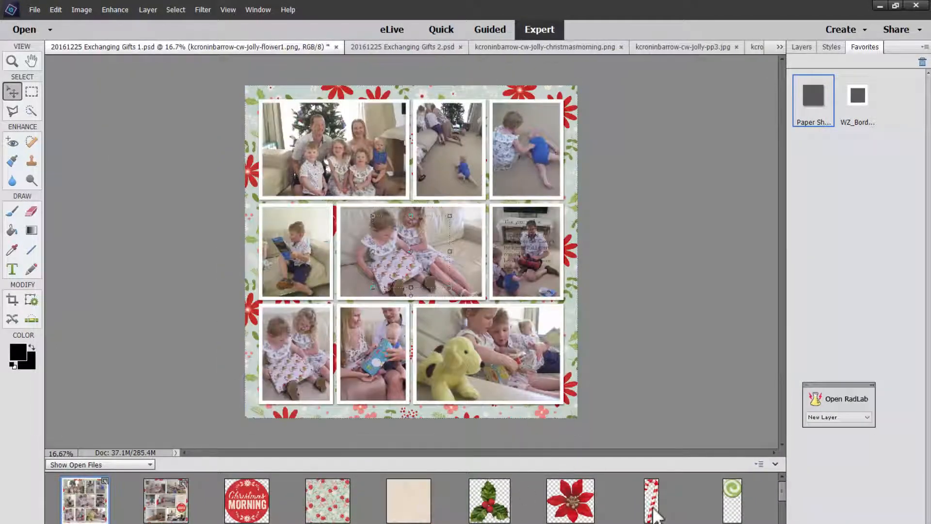
{"action": "left_click_drag", "start_coordinate": [570, 499], "coordinate": [641, 116]}
{"action": "left_click_drag", "start_coordinate": [490, 500], "coordinate": [579, 380]}
{"action": "left_click_drag", "start_coordinate": [601, 340], "coordinate": [604, 383]}
{"action": "left_click", "coordinate": [832, 47]}
{"action": "left_click", "coordinate": [901, 141]}
Step: Shrink the poinsettia and place it on the upper-left corner of the family photo
{"action": "left_click", "coordinate": [412, 250]}
{"action": "left_click_drag", "start_coordinate": [383, 214], "coordinate": [266, 132]}
{"action": "key", "text": "Return"}
Step: Duplicate the holly into the page's upper-left corner beside the poinsettia, scaled to 58.99%
{"action": "left_click_drag", "start_coordinate": [556, 383], "coordinate": [274, 106]}
{"action": "left_click_drag", "start_coordinate": [260, 65], "coordinate": [268, 110]}
{"action": "key", "text": "Return"}
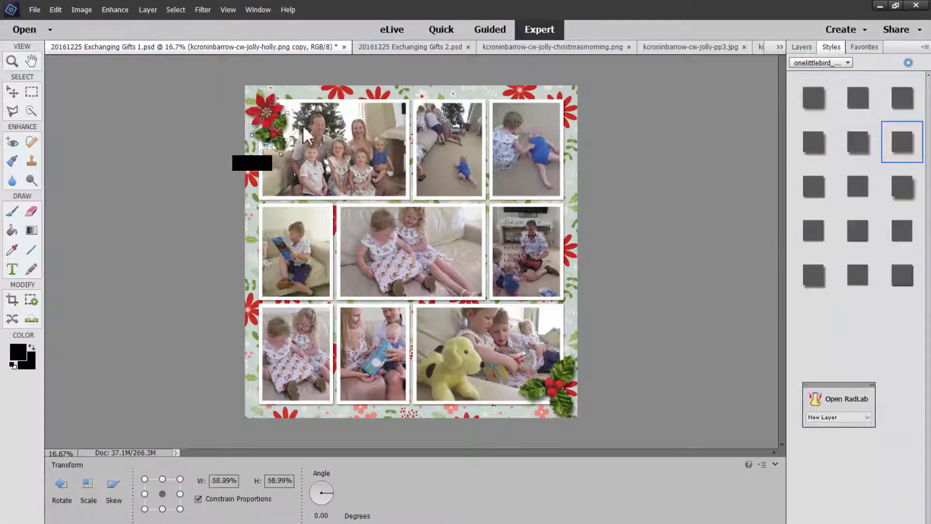
Step: Undo the holly copy's last change and reposition it behind the poinsettia so its leaves peek out at the lower left
{"action": "key", "text": "ctrl+z"}
{"action": "left_click", "coordinate": [251, 146]}
{"action": "left_click_drag", "start_coordinate": [318, 134], "coordinate": [260, 147]}
{"action": "left_click", "coordinate": [257, 140]}
{"action": "left_click", "coordinate": [260, 132]}
{"action": "key", "text": "Return"}
{"action": "left_click", "coordinate": [260, 147]}
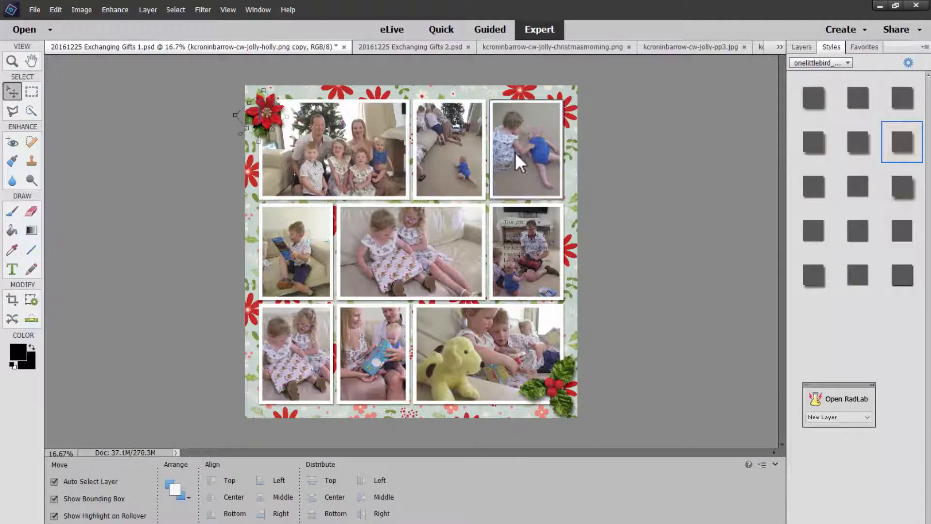
Step: Remove the leftover journaling text over the second row's right photo and shift that photo within its frame
{"action": "scroll", "coordinate": [515, 152], "scroll_direction": "up", "scroll_amount": 2}
{"action": "left_click_drag", "start_coordinate": [621, 370], "coordinate": [639, 350]}
{"action": "scroll", "coordinate": [639, 350], "scroll_direction": "down", "scroll_amount": 1}
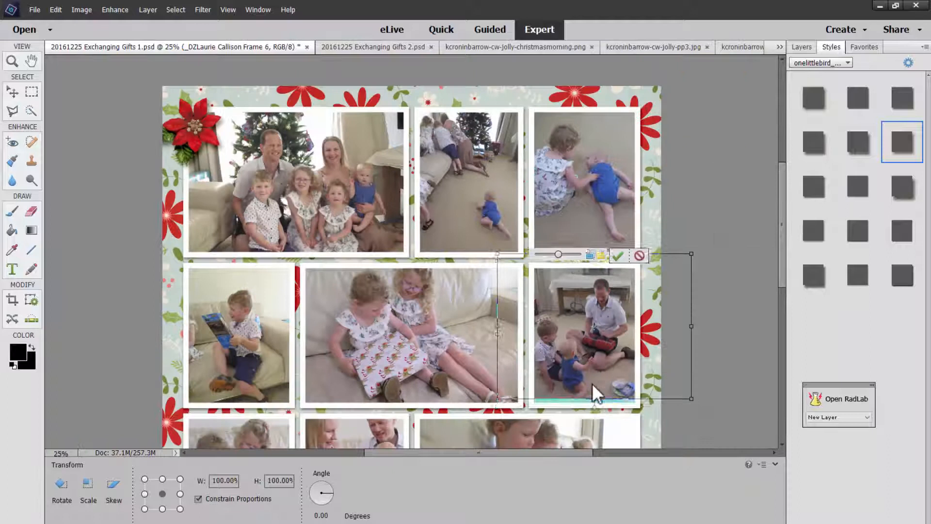
{"action": "key", "text": "Return"}
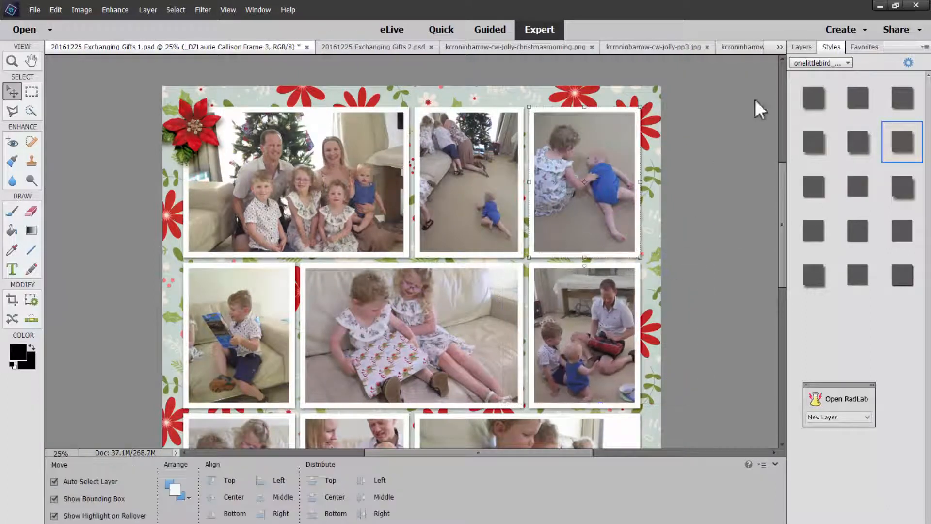
Step: Add a Levels adjustment clipped to the first row's last photo with input levels 34, 1.24 and 236
{"action": "left_click", "coordinate": [802, 47]}
{"action": "left_click", "coordinate": [825, 61]}
{"action": "left_click", "coordinate": [847, 115]}
{"action": "left_click_drag", "start_coordinate": [626, 136], "coordinate": [641, 137]}
{"action": "left_click_drag", "start_coordinate": [737, 136], "coordinate": [679, 136]}
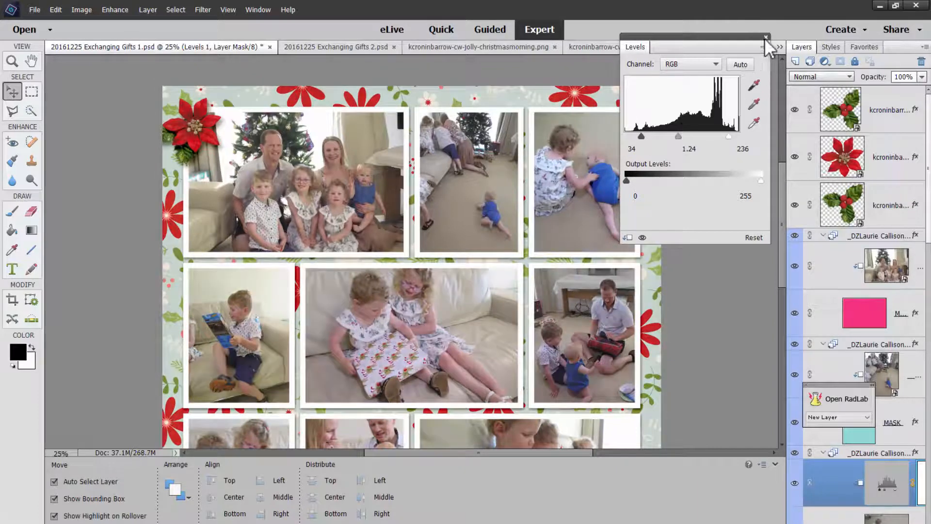
{"action": "left_click", "coordinate": [765, 37]}
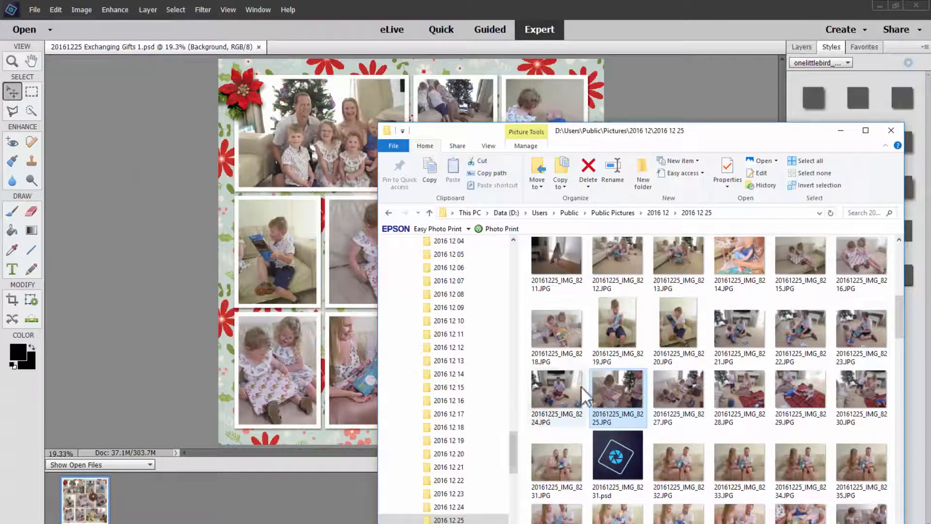
Step: Open 20161225_IMG_8225.JPG from the 2016 12 25 folder and return to the Exchanging Gifts 1 page
{"action": "key", "text": "alt+Tab"}
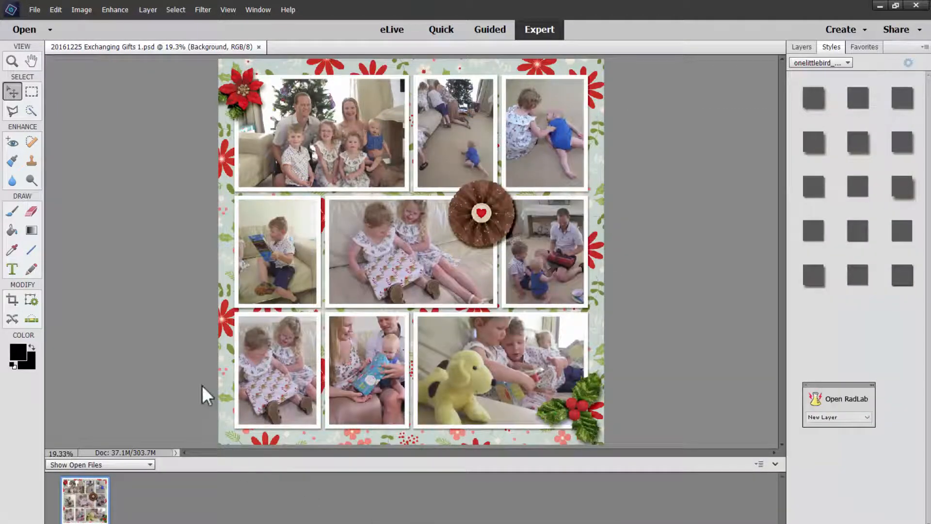
{"action": "key", "text": "ctrl+o"}
{"action": "scroll", "coordinate": [277, 127], "scroll_direction": "down", "scroll_amount": 1}
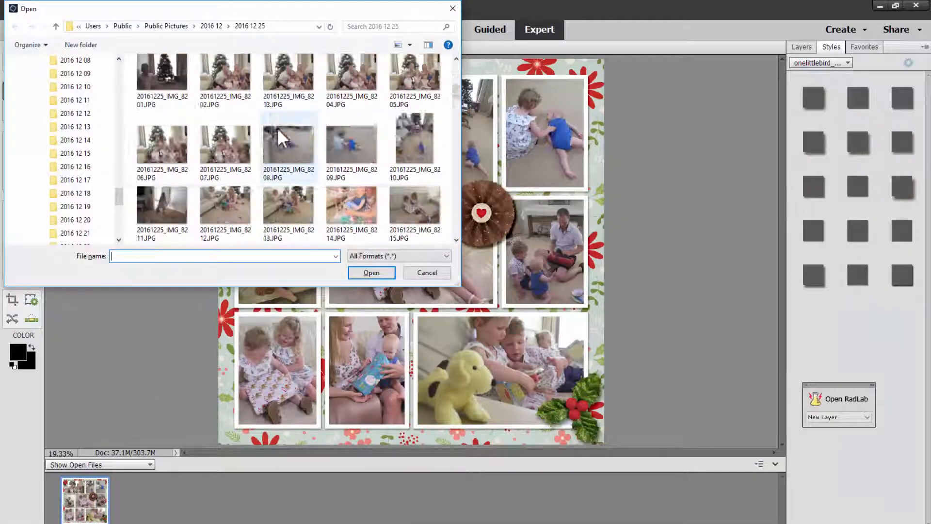
{"action": "scroll", "coordinate": [300, 236], "scroll_direction": "down", "scroll_amount": 1}
{"action": "double_click", "coordinate": [361, 139]}
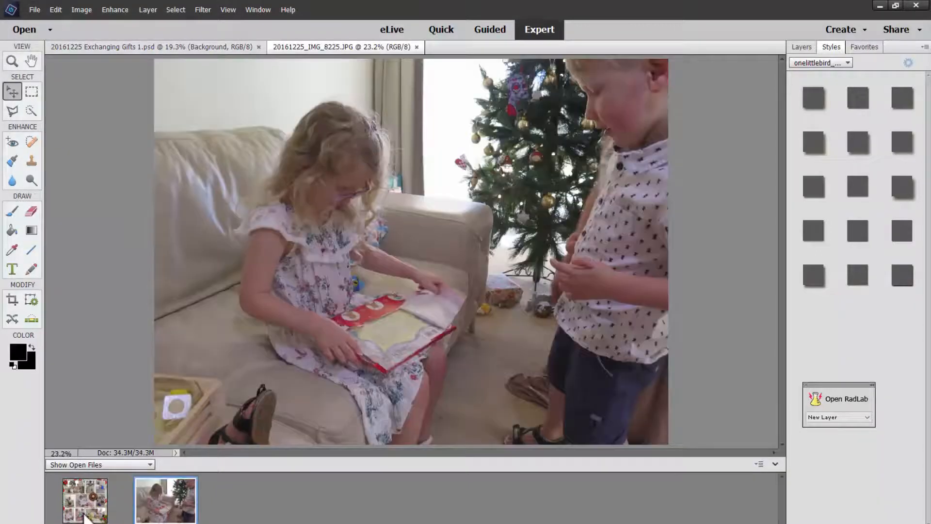
{"action": "left_click", "coordinate": [85, 517]}
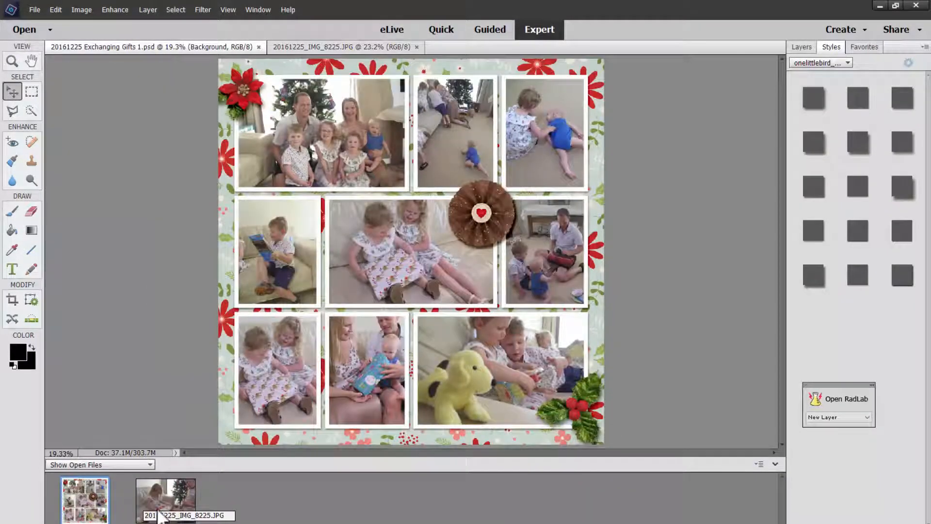
Step: Replace the second row's middle photo with 20161225_IMG_8225.JPG and delete the brown rosette embellishment
{"action": "left_click_drag", "start_coordinate": [160, 517], "coordinate": [361, 284]}
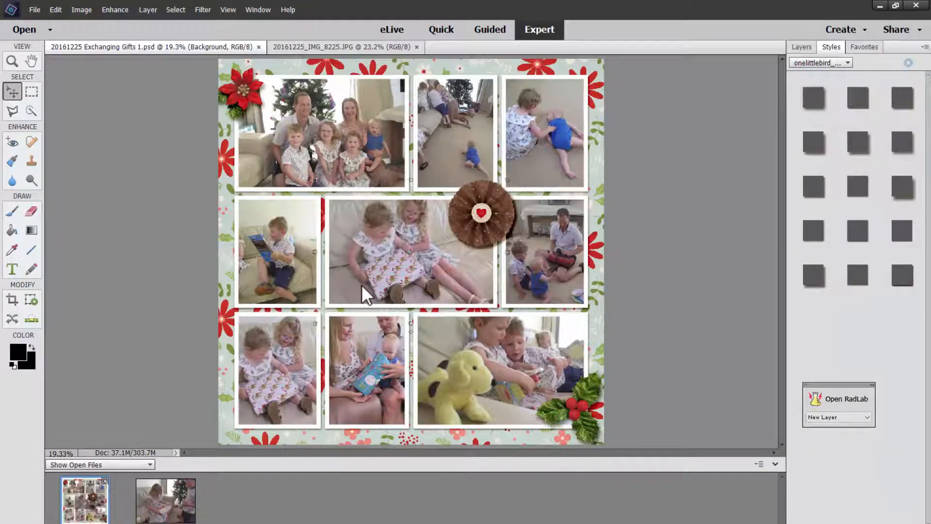
{"action": "left_click_drag", "start_coordinate": [478, 216], "coordinate": [318, 307]}
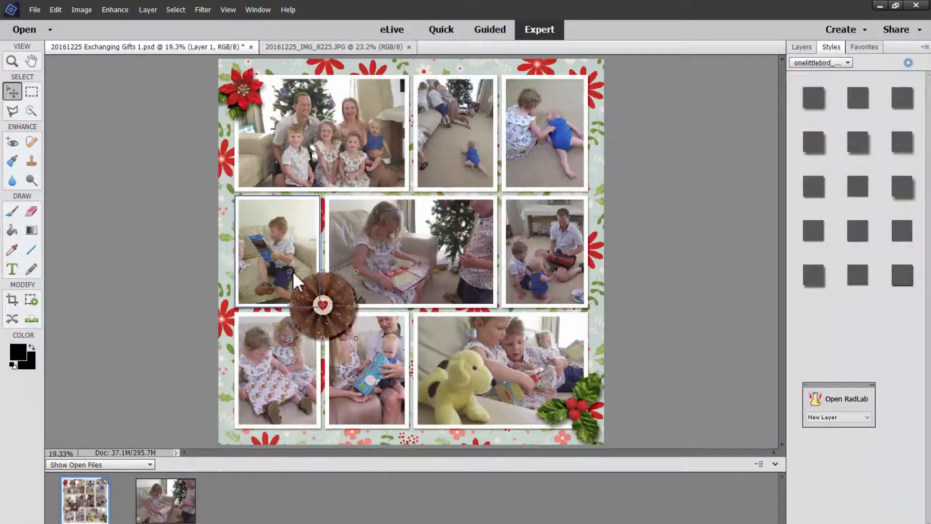
{"action": "key", "text": "Delete"}
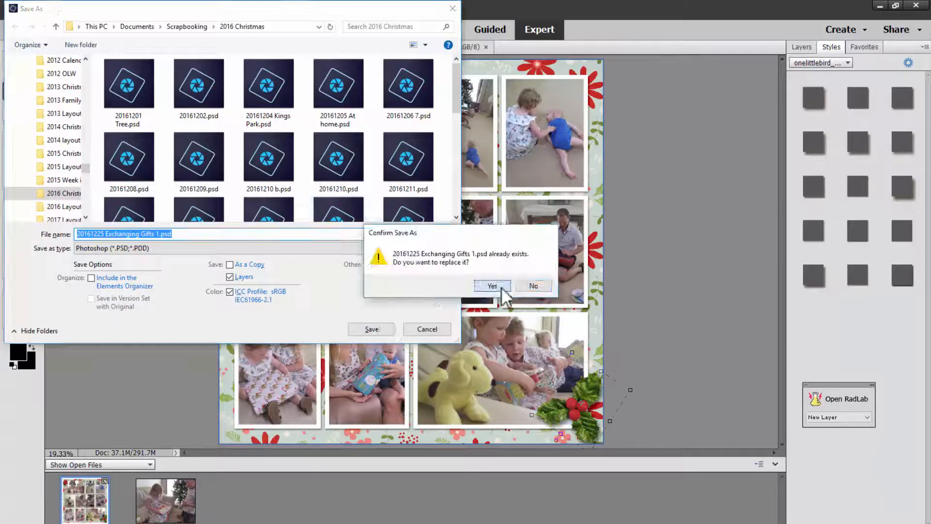
Step: Overwrite 20161225 Exchanging Gifts 1.psd and save a JPEG version of the page in the 2016 Christmas folder
{"action": "left_click", "coordinate": [501, 287]}
{"action": "left_click", "coordinate": [35, 9]}
{"action": "left_click", "coordinate": [46, 112]}
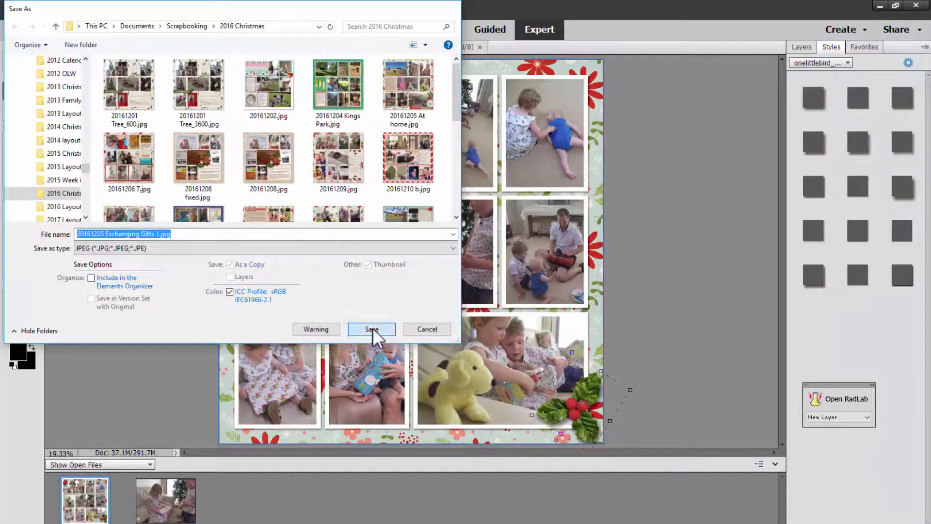
{"action": "left_click", "coordinate": [372, 328]}
{"action": "left_click", "coordinate": [530, 148]}
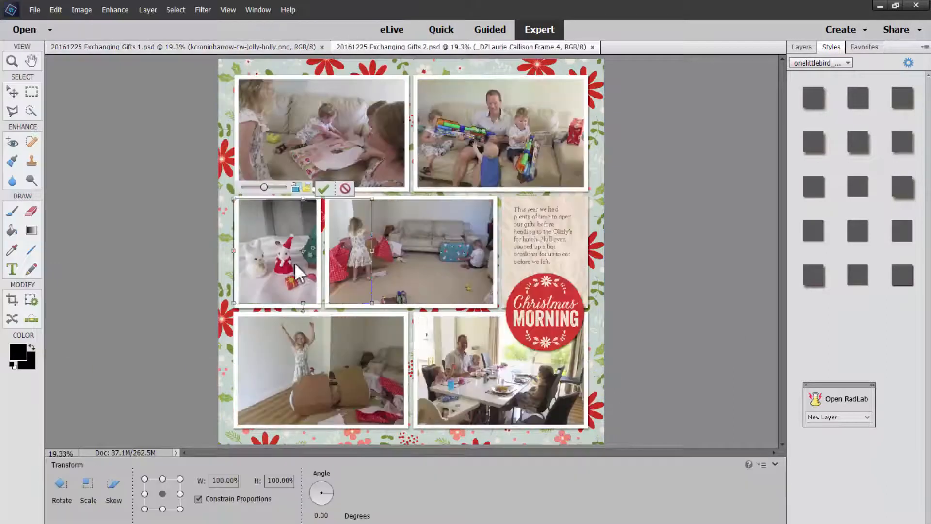
Step: On the Exchanging Gifts 2 page, reposition the toy photo within the narrow second-row frame so the Christmas tree shows
{"action": "key", "text": "ctrl+equal"}
{"action": "key", "text": "ctrl+equal"}
{"action": "left_click_drag", "start_coordinate": [212, 291], "coordinate": [211, 293]}
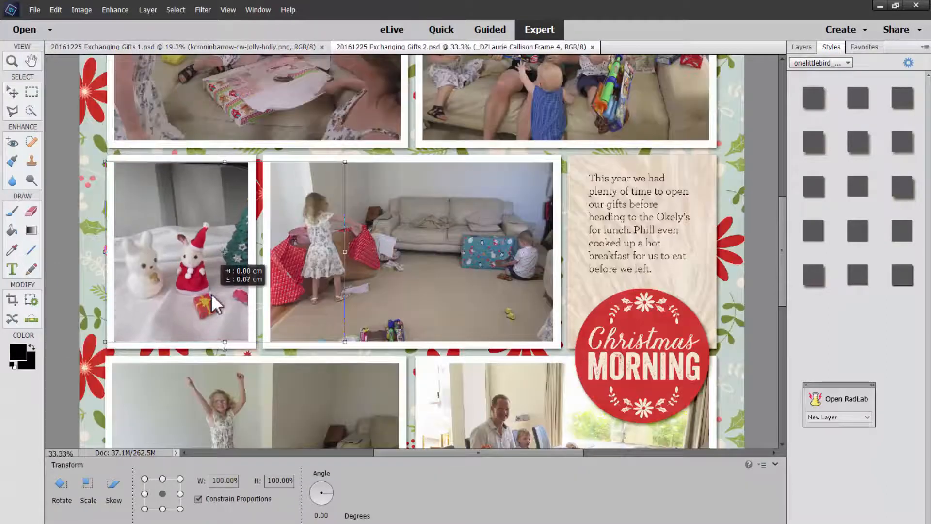
{"action": "left_click_drag", "start_coordinate": [176, 311], "coordinate": [295, 307]}
Step: Reorder the layers so the toy photo goes to the wide third-row frame and the arms-raised girl's photo to the narrow second-row frame
{"action": "scroll", "coordinate": [228, 308], "scroll_direction": "down", "scroll_amount": 5}
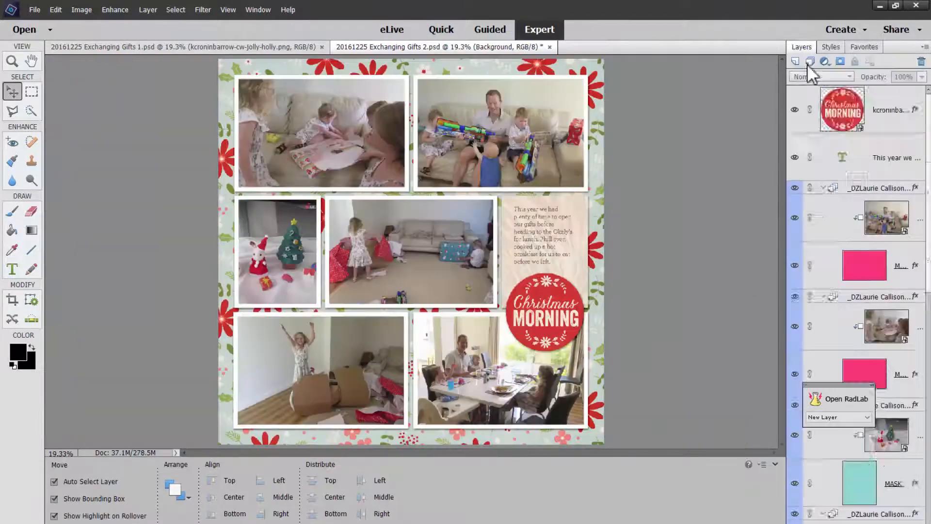
{"action": "left_click", "coordinate": [882, 337]}
{"action": "left_click_drag", "start_coordinate": [883, 345], "coordinate": [804, 467]}
{"action": "left_click_drag", "start_coordinate": [901, 435], "coordinate": [892, 132]}
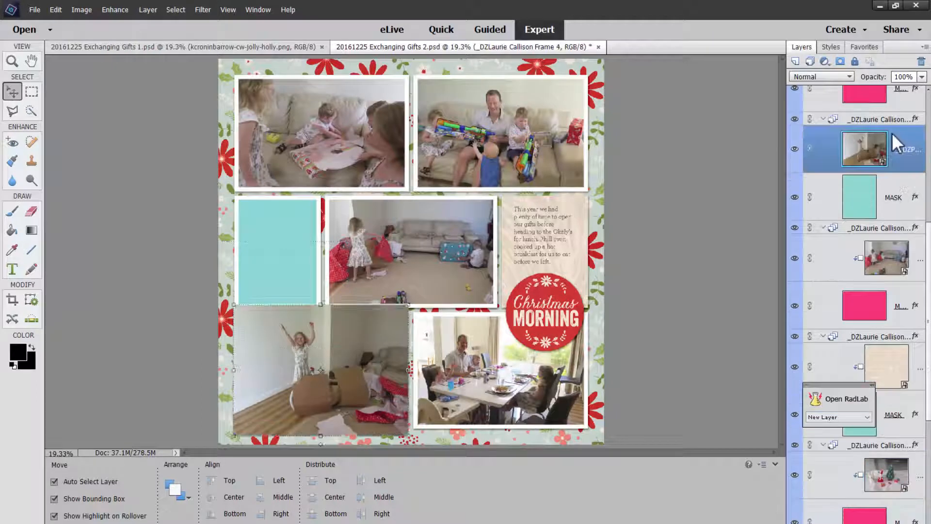
Step: Move the arms-raised girl's photo up over the narrow second-row frame, clip it to the frame's mask and adjust its placement
{"action": "key", "text": "shift+Up"}
{"action": "key", "text": "shift+Up"}
{"action": "key", "text": "shift+Up"}
{"action": "key", "text": "shift+Up"}
{"action": "key", "text": "shift+Up"}
{"action": "key", "text": "shift+Up"}
{"action": "key", "text": "shift+Up"}
{"action": "key", "text": "shift+Up"}
{"action": "key", "text": "shift+Up"}
{"action": "key", "text": "shift+Up"}
{"action": "key", "text": "shift+Up"}
{"action": "key", "text": "shift+Up"}
{"action": "key", "text": "shift+Up"}
{"action": "key", "text": "shift+Up"}
{"action": "key", "text": "shift+Up"}
{"action": "key", "text": "shift+Up"}
{"action": "key", "text": "shift+Up"}
{"action": "key", "text": "shift+Up"}
{"action": "key", "text": "shift+Up"}
{"action": "key", "text": "shift+Up"}
{"action": "key", "text": "ctrl+g"}
{"action": "left_click_drag", "start_coordinate": [259, 278], "coordinate": [232, 217]}
Step: Position and enlarge the toy photo to fill the wide left frame in the third row
{"action": "left_click", "coordinate": [283, 333]}
{"action": "left_click", "coordinate": [883, 245]}
{"action": "left_click_drag", "start_coordinate": [290, 335], "coordinate": [317, 406]}
{"action": "left_click_drag", "start_coordinate": [373, 416], "coordinate": [426, 431]}
{"action": "key", "text": "Return"}
Step: Swap the second row's two framed photos so the wide one is at the left and the narrow one beside the journaling
{"action": "left_click_drag", "start_coordinate": [266, 265], "coordinate": [423, 275]}
{"action": "left_click_drag", "start_coordinate": [274, 280], "coordinate": [289, 276]}
{"action": "left_click", "coordinate": [148, 256]}
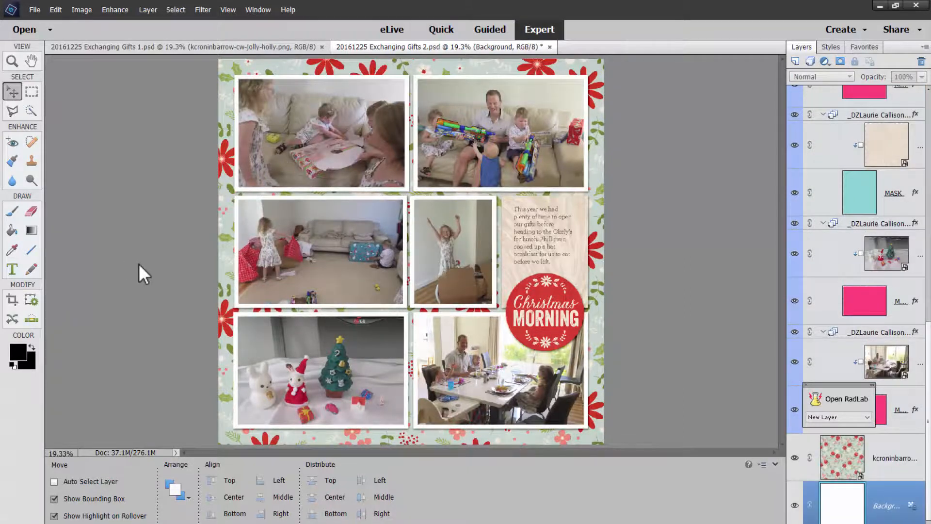
Step: Save the page as 20161225 Exchanging Gifts 2.psd, replacing the existing file
{"action": "key", "text": "ctrl+shift+s"}
{"action": "key", "text": "Return"}
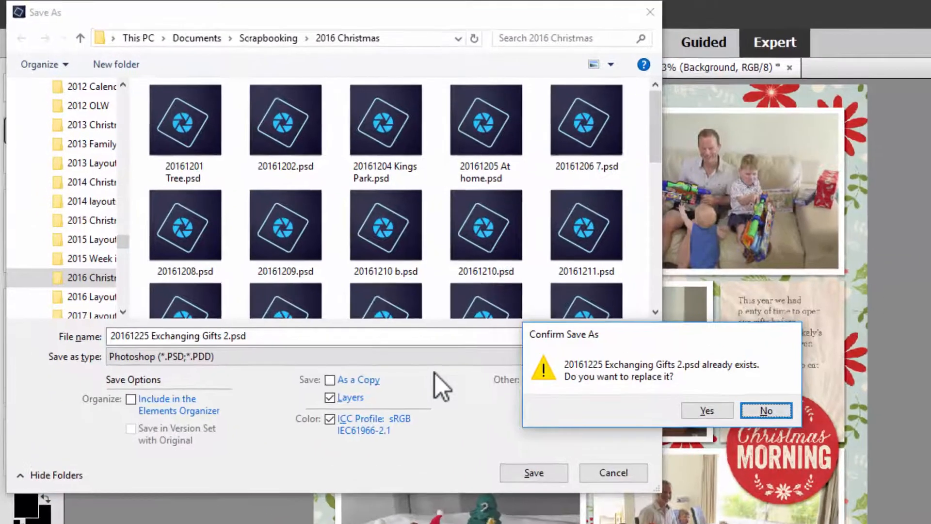
{"action": "key", "text": "Left"}
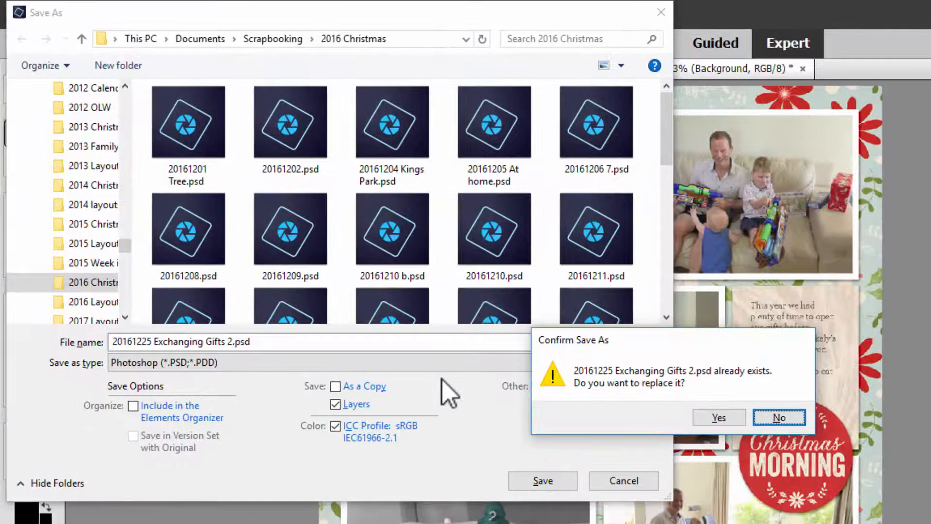
{"action": "key", "text": "Return"}
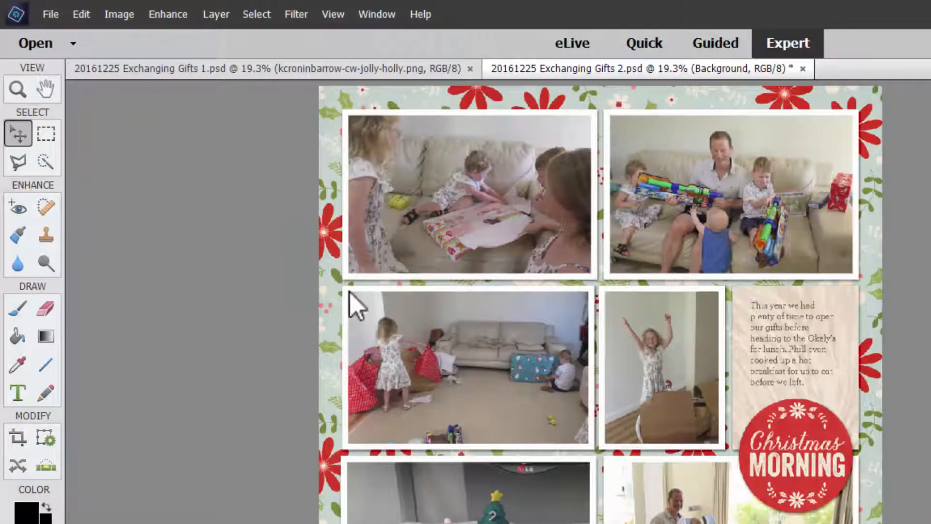
Step: Save a JPEG version of the page as 20161225 Exchanging Gifts 2.jpg in the 2016 Christmas folder and accept the JPEG options
{"action": "key", "text": "ctrl+shift+s"}
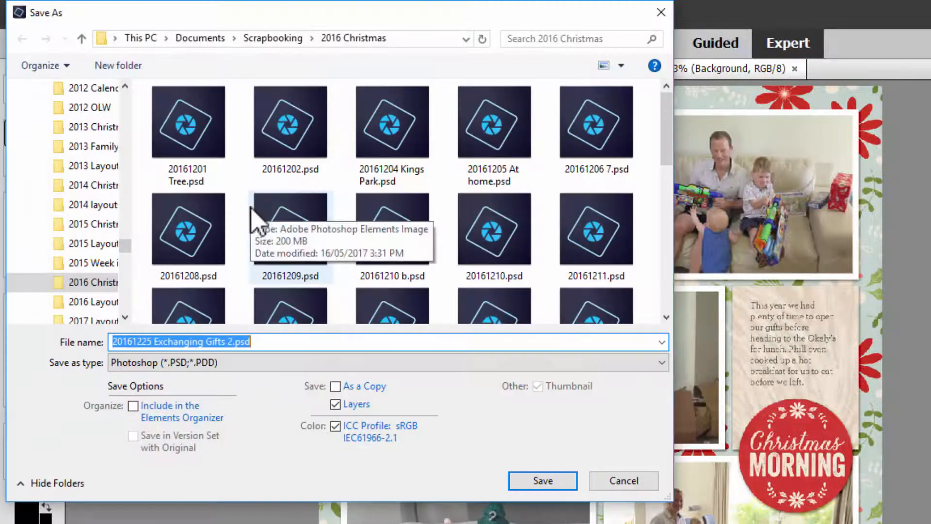
{"action": "left_click", "coordinate": [311, 362]}
{"action": "left_click", "coordinate": [320, 436]}
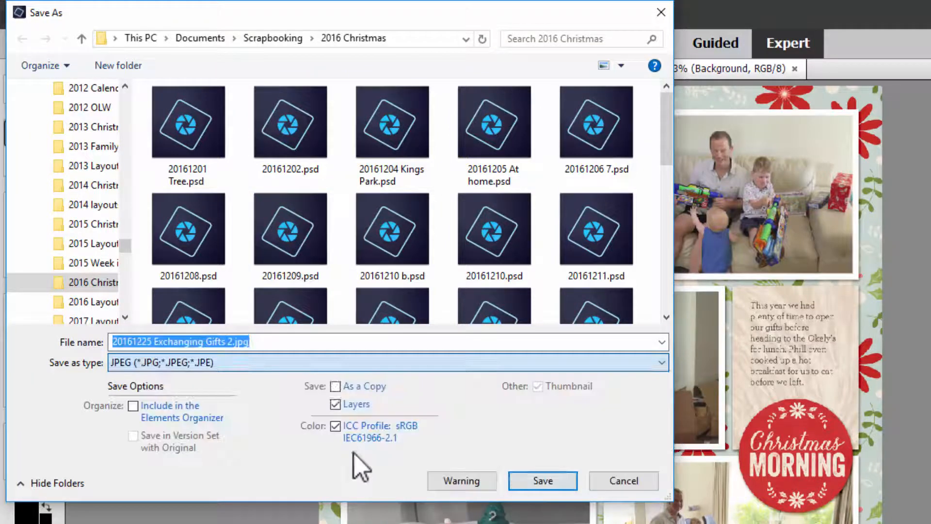
{"action": "left_click", "coordinate": [529, 482]}
{"action": "left_click_drag", "start_coordinate": [701, 302], "coordinate": [723, 300]}
{"action": "left_click", "coordinate": [775, 219]}
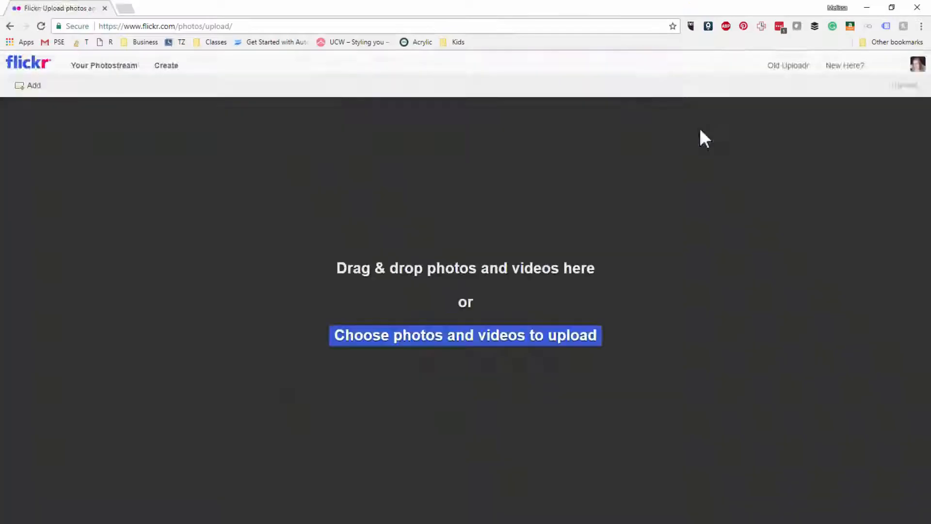
Step: On Flickr's upload page, add the Exchanging Gifts 1 and 2 images and start filling in their upload details
{"action": "left_click", "coordinate": [465, 335]}
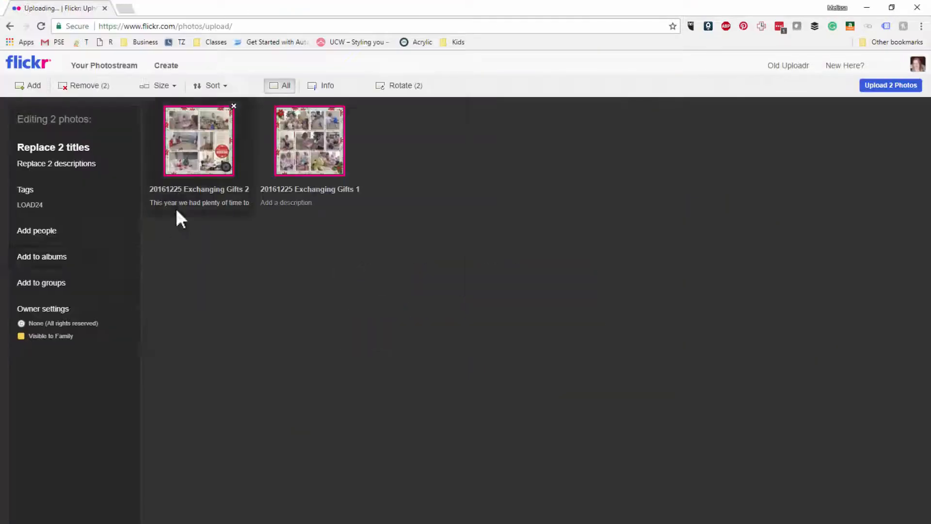
{"action": "left_click", "coordinate": [226, 167]}
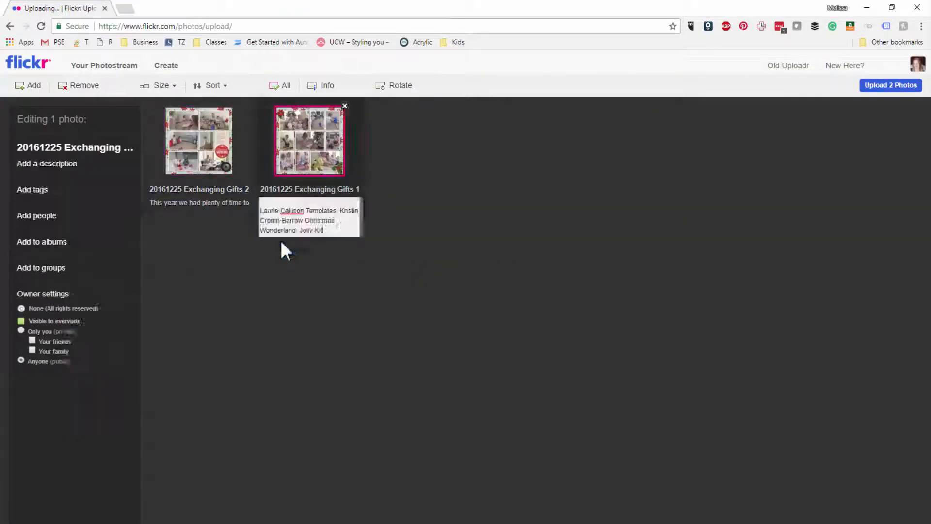